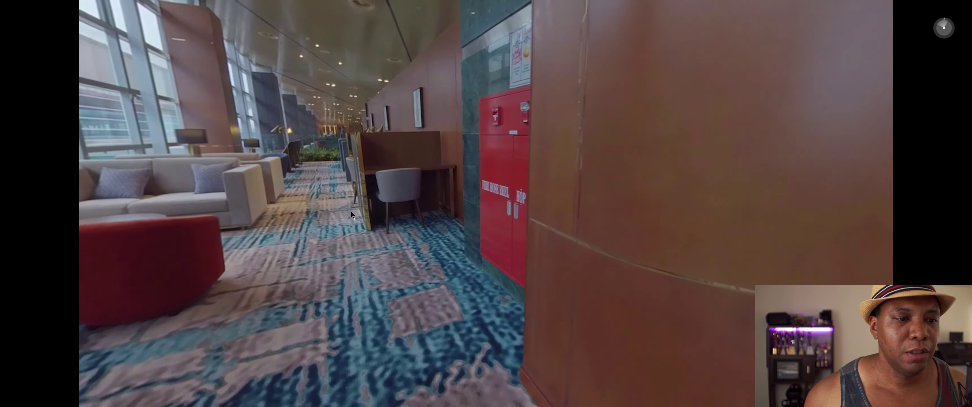
# Turn the 360 preview of the racingcar clip down onto the RC car, then close the player.
pyautogui.moveTo(351, 211); pyautogui.dragTo(436, 136)
pyautogui.moveTo(436, 183); pyautogui.dragTo(439, 142)
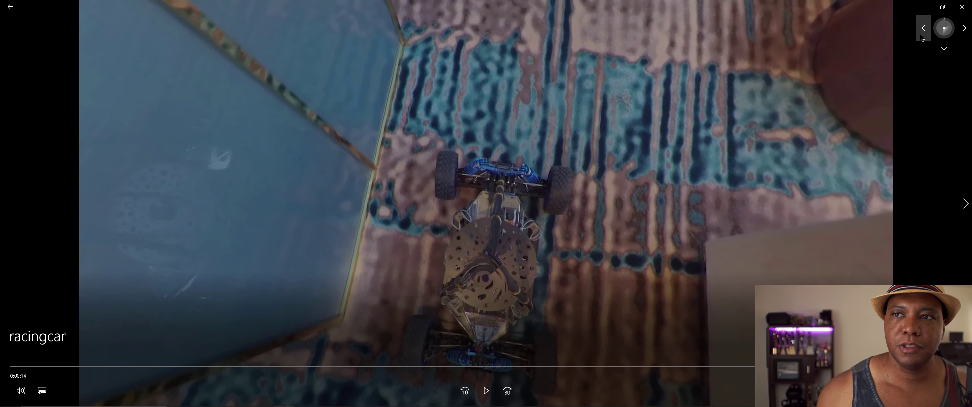
pyautogui.click(962, 5)
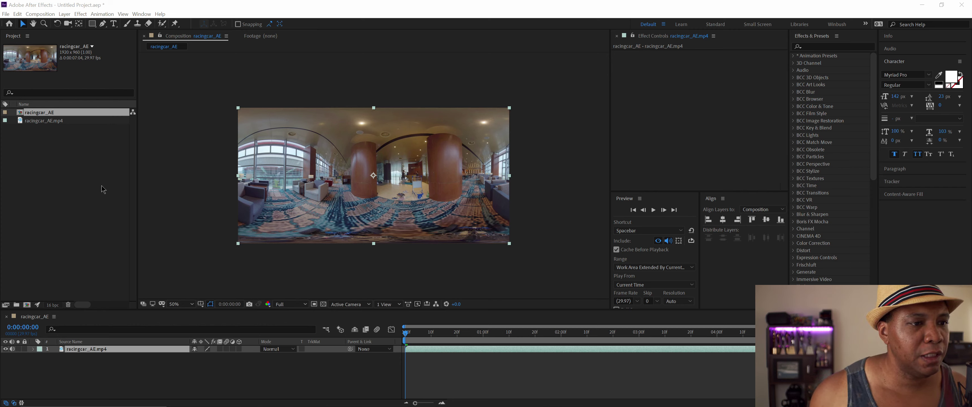
# Find Mocha Pro by searching 'moch' in Effects & Presets and apply it to racingcar_AE.mp4.
pyautogui.click(42, 122)
pyautogui.click(43, 116)
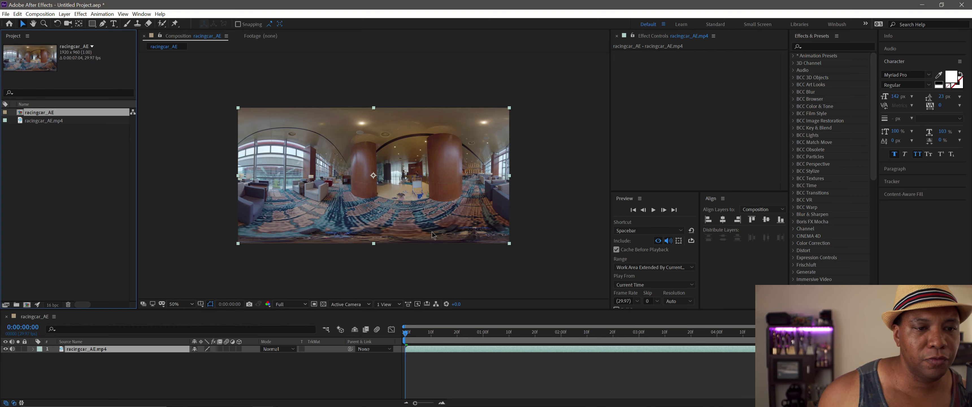
pyautogui.press('/')
pyautogui.press(',')
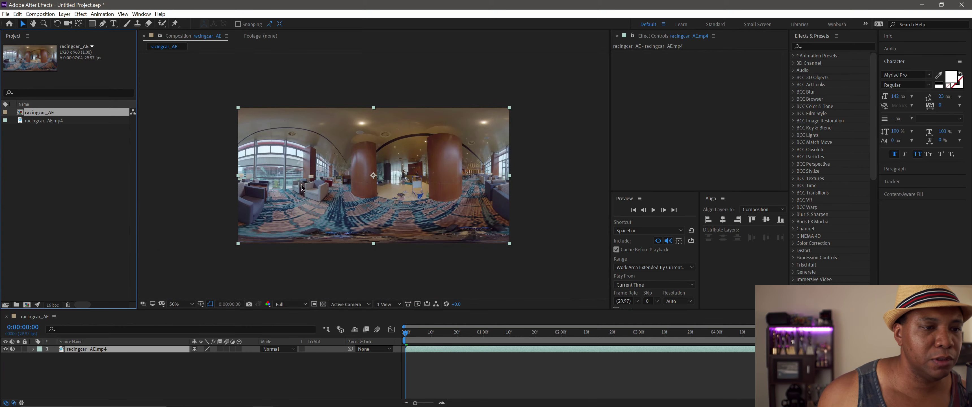
pyautogui.click(811, 46)
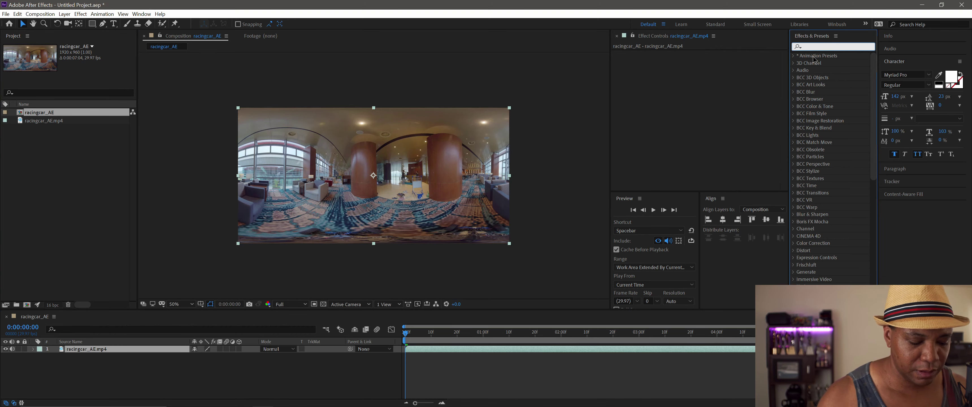
pyautogui.write('mocha')
pyautogui.click(836, 71)
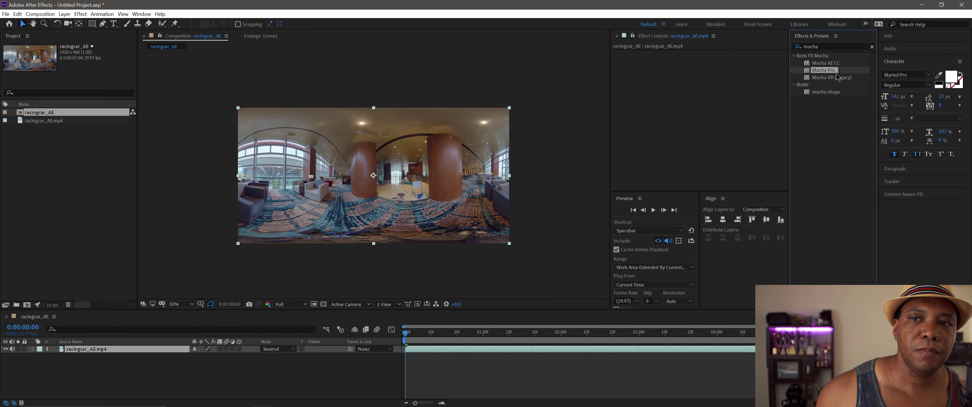
pyautogui.moveTo(761, 87); pyautogui.dragTo(692, 97)
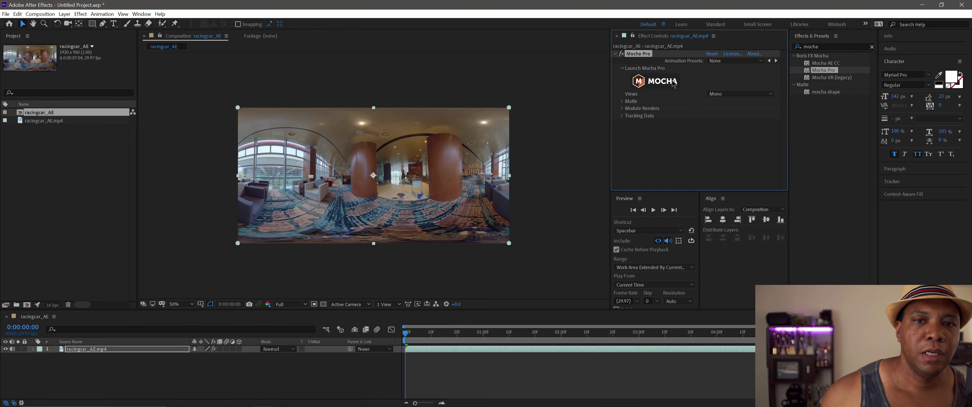
# Set the Mocha Pro effect's Views to 360 Mono and launch the Mocha interface.
pyautogui.click(819, 71)
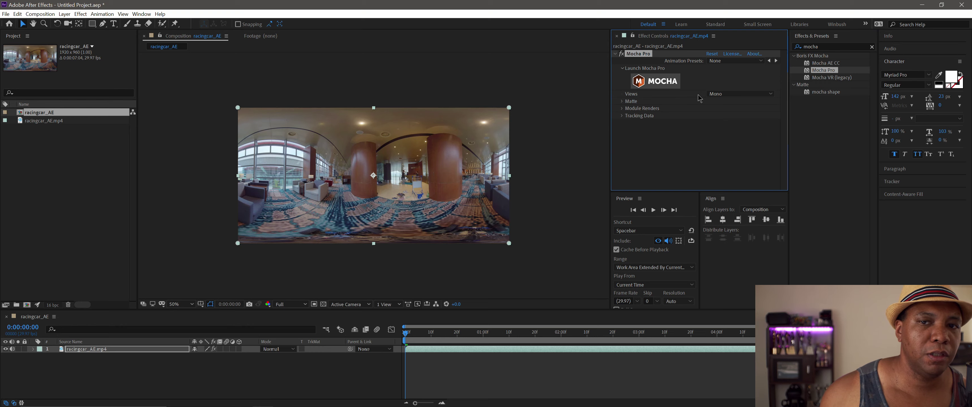
pyautogui.click(739, 94)
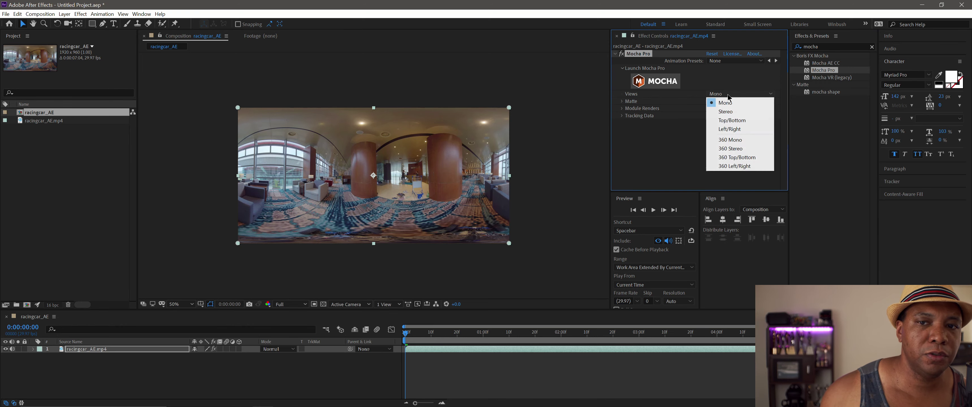
pyautogui.click(740, 140)
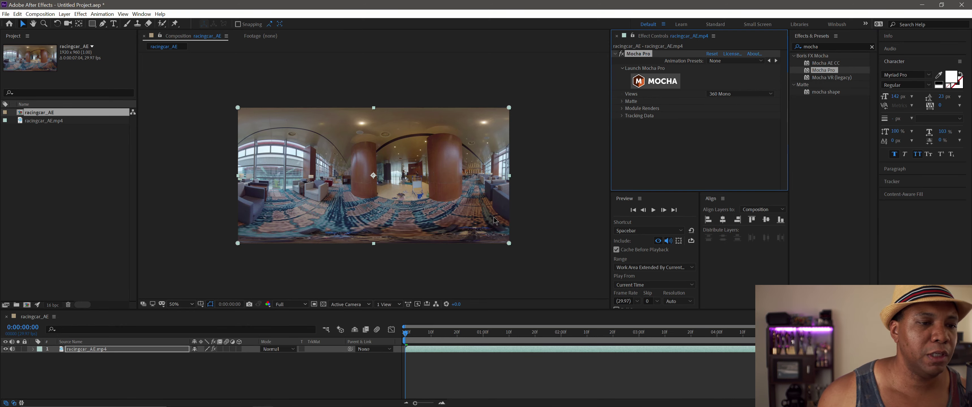
pyautogui.click(666, 86)
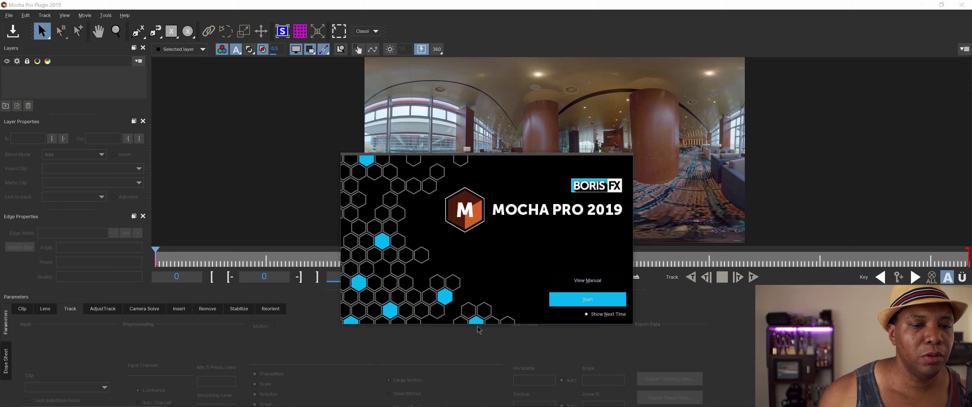
# Dismiss the Mocha welcome screen and switch to the Classic workspace layout.
pyautogui.click(597, 304)
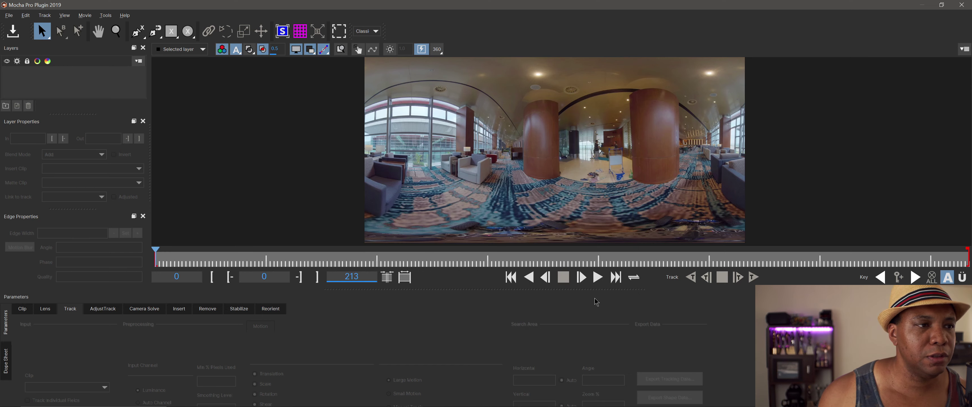
pyautogui.click(378, 34)
pyautogui.click(372, 47)
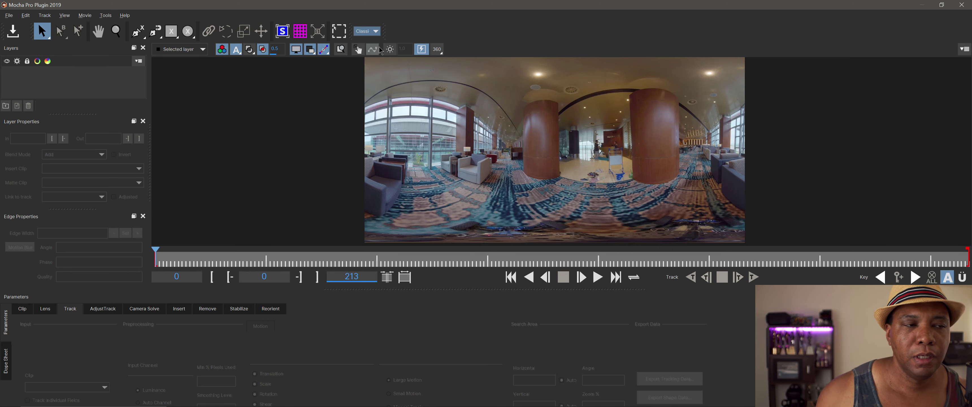
# Enable the 360 perspective view and rotate it down onto the RC car.
pyautogui.click(437, 49)
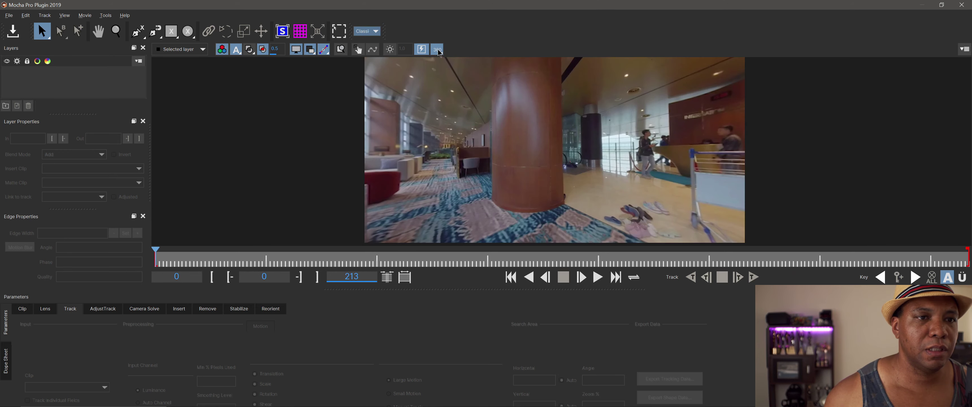
pyautogui.click(98, 31)
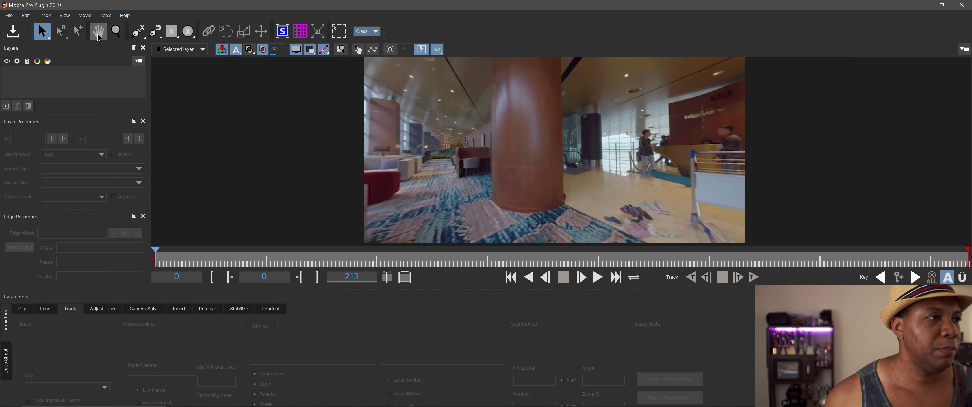
pyautogui.moveTo(515, 167); pyautogui.dragTo(538, 114)
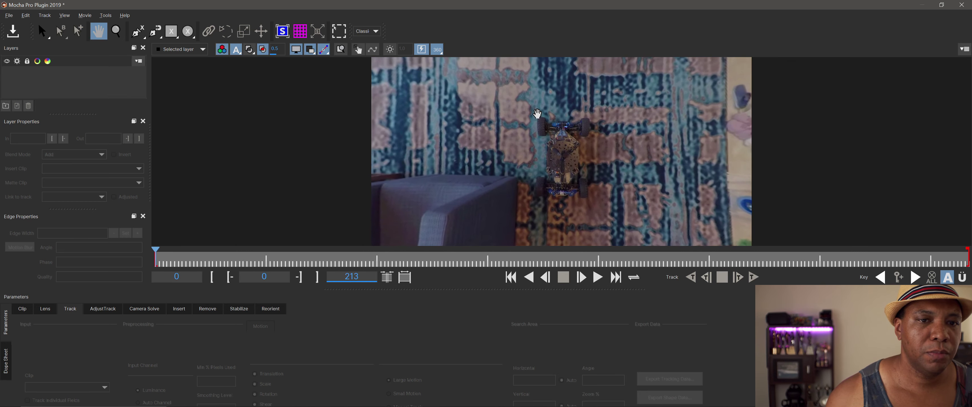
# Draw a closed seven-point spline shape around the RC car.
pyautogui.click(140, 32)
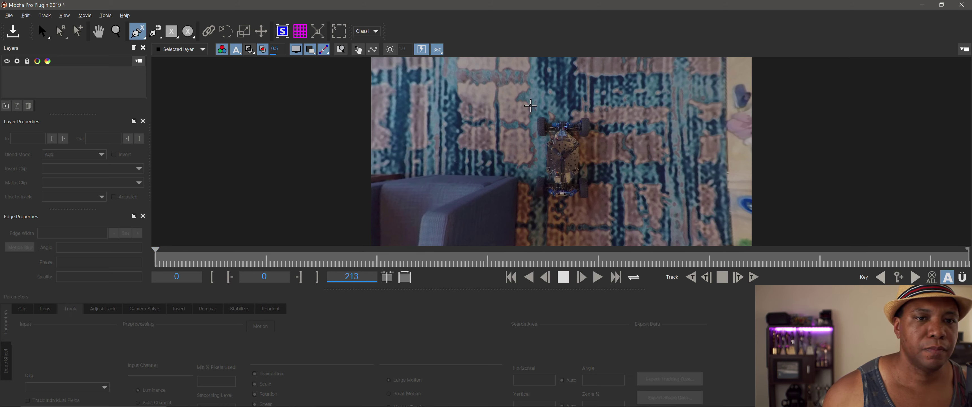
pyautogui.click(527, 105)
pyautogui.click(563, 106)
pyautogui.click(597, 120)
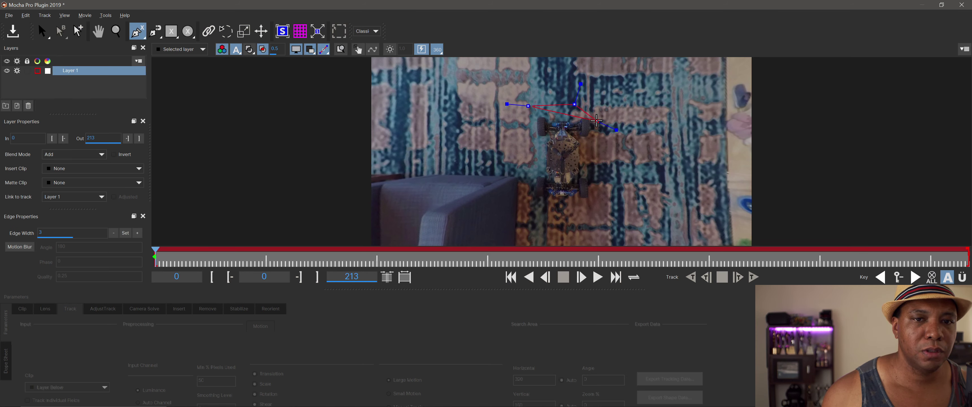
pyautogui.click(617, 156)
pyautogui.click(604, 195)
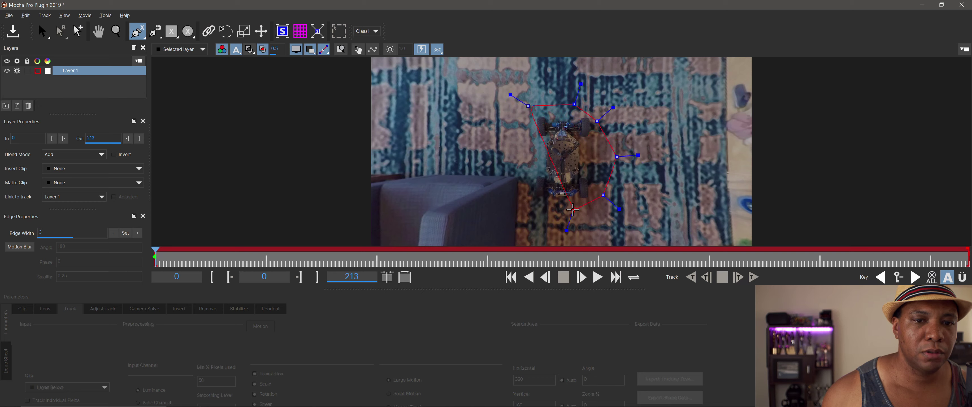
pyautogui.click(525, 207)
pyautogui.click(521, 157)
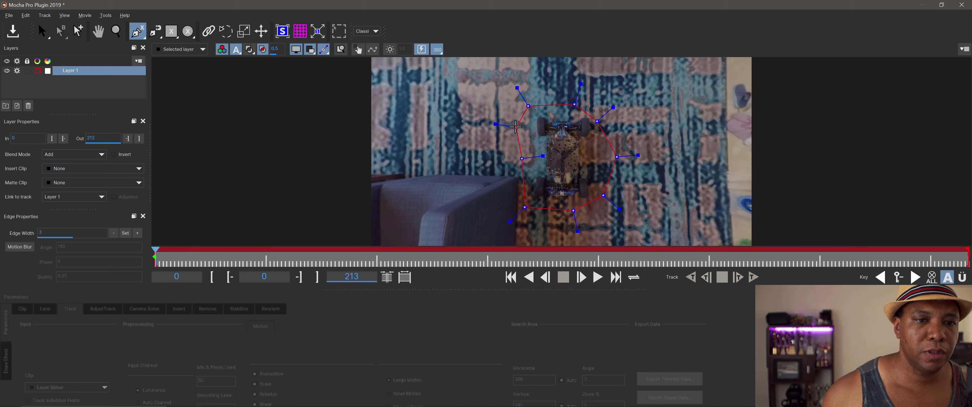
pyautogui.rightClick(525, 116)
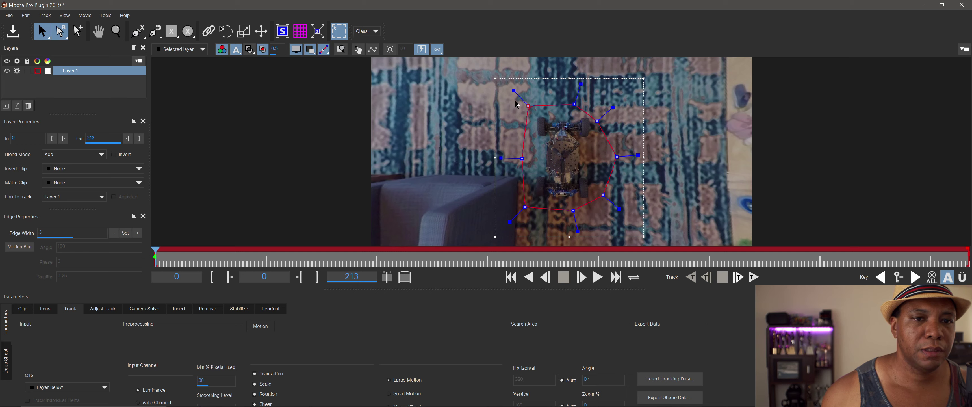
# Round the spline into an oval and adjust its points to hug the car.
pyautogui.moveTo(591, 182); pyautogui.dragTo(623, 217)
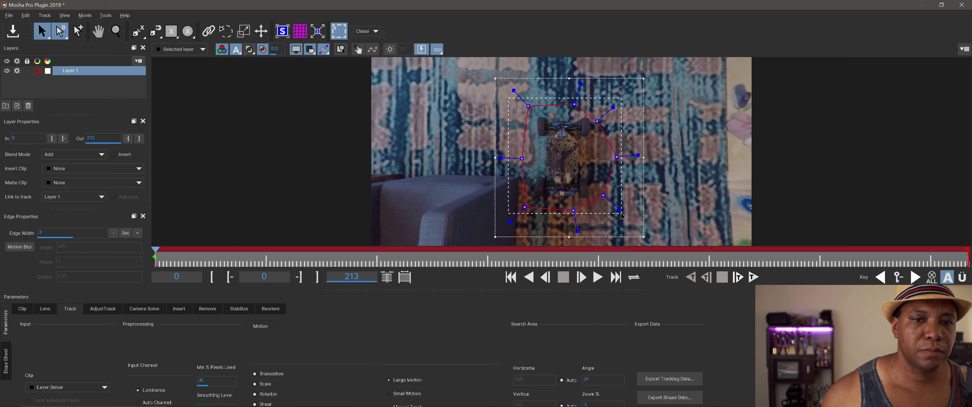
pyautogui.moveTo(612, 108); pyautogui.dragTo(596, 116)
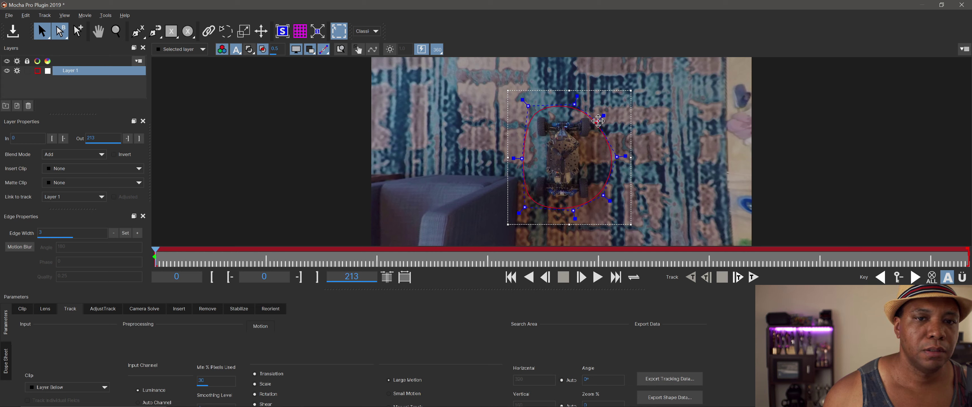
pyautogui.moveTo(598, 121); pyautogui.dragTo(600, 114)
pyautogui.moveTo(617, 157); pyautogui.dragTo(605, 151)
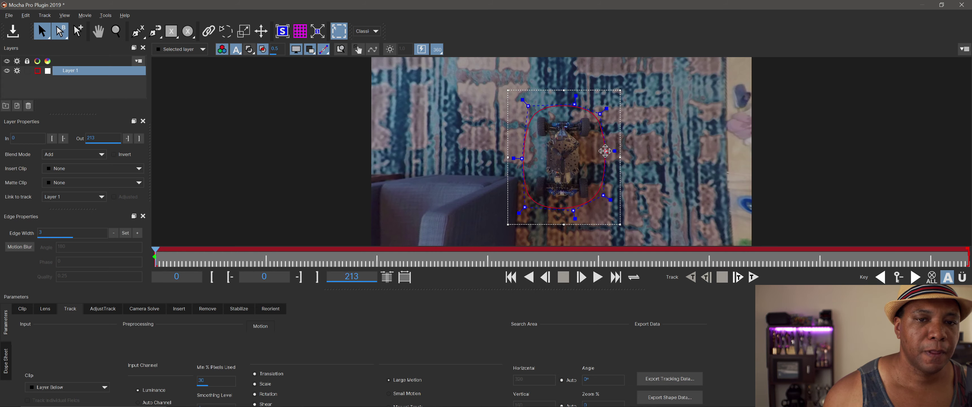
pyautogui.moveTo(603, 196); pyautogui.dragTo(528, 207)
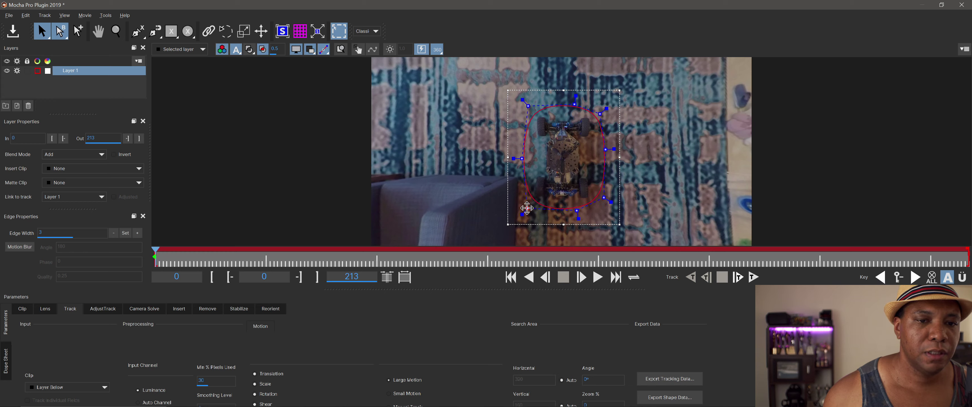
pyautogui.moveTo(522, 158); pyautogui.dragTo(521, 159)
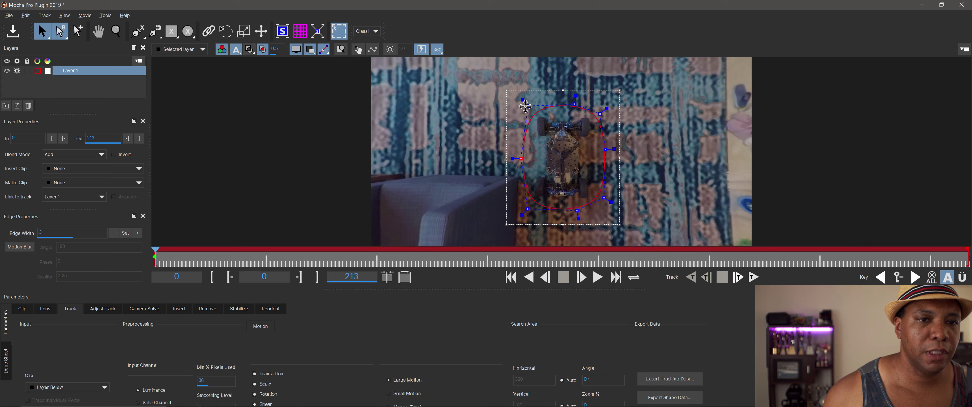
pyautogui.moveTo(526, 106); pyautogui.dragTo(526, 104)
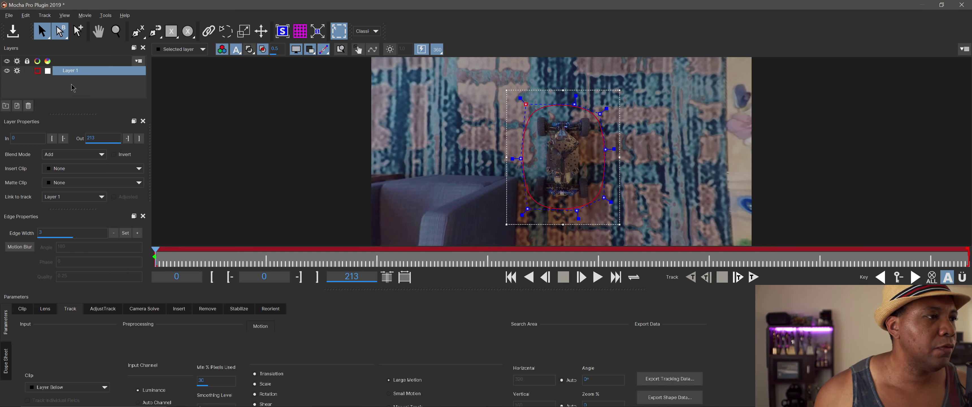
# Rename Layer 1 to Remove.
pyautogui.click(79, 74)
pyautogui.doubleClick(73, 71)
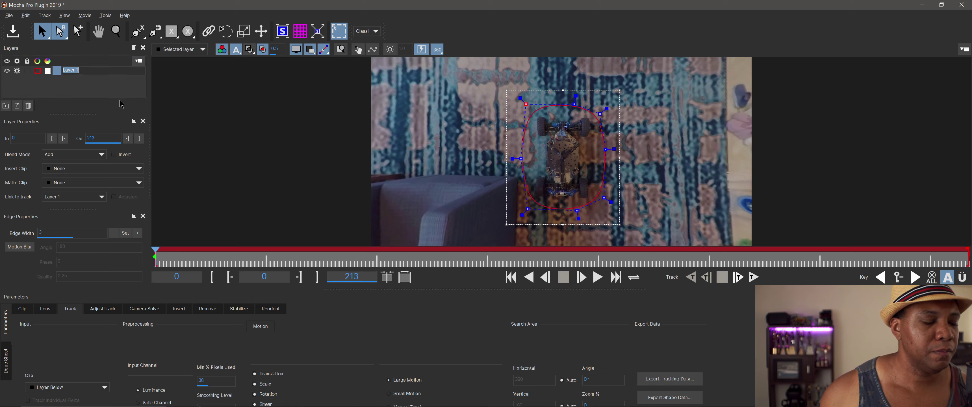
pyautogui.write('Remove')
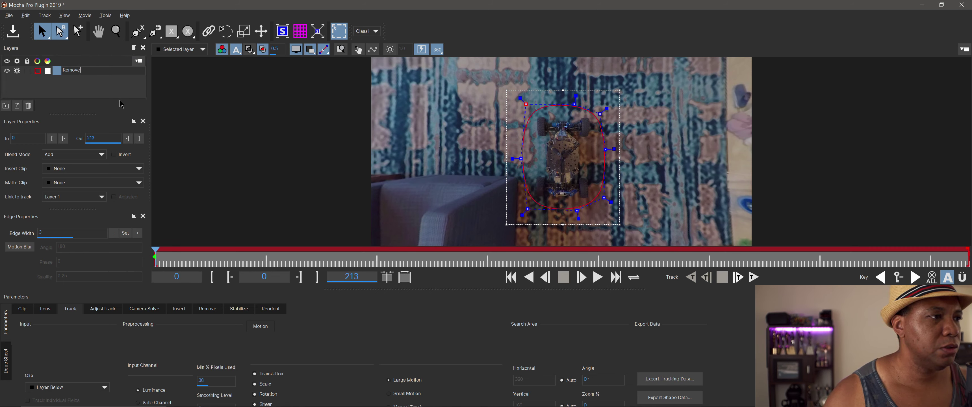
pyautogui.press('Return')
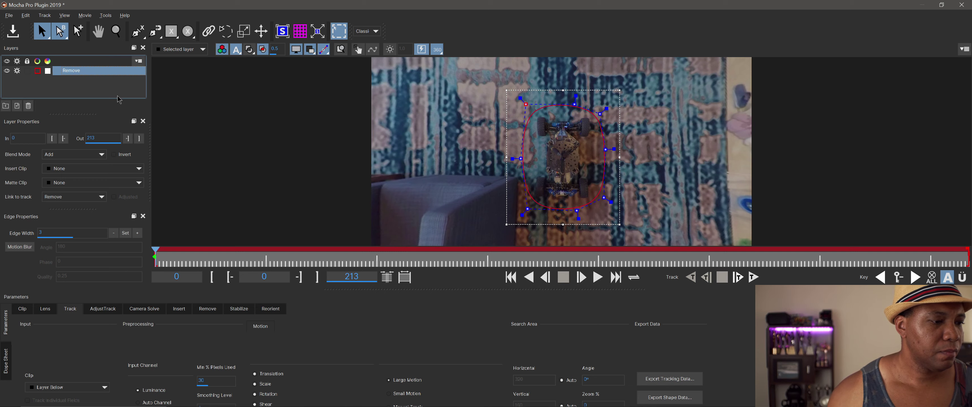
# Lock the Remove layer and draw a larger four-point spline around the car's carpet area.
pyautogui.click(27, 71)
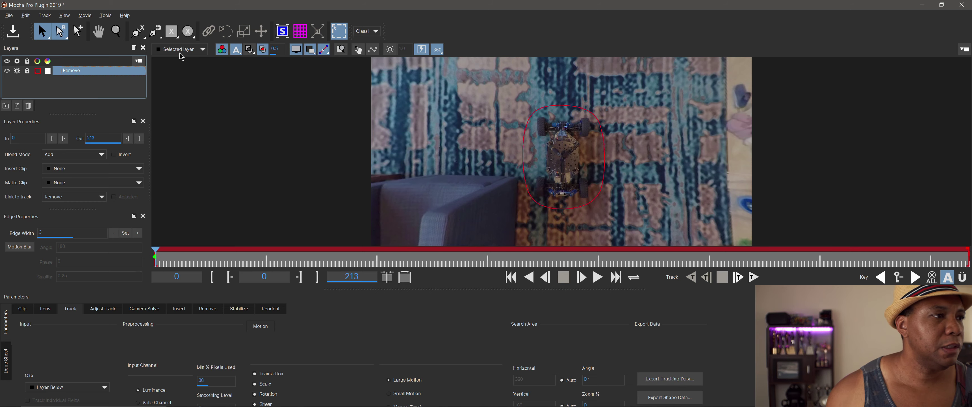
pyautogui.click(140, 33)
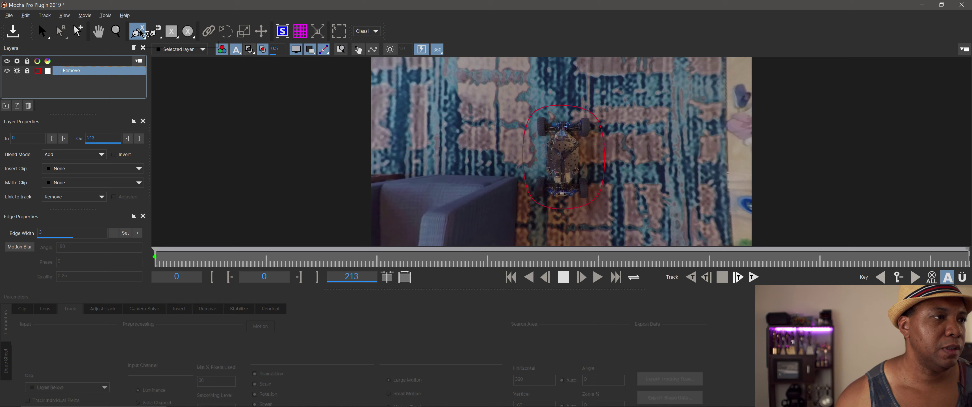
pyautogui.click(498, 76)
pyautogui.click(629, 77)
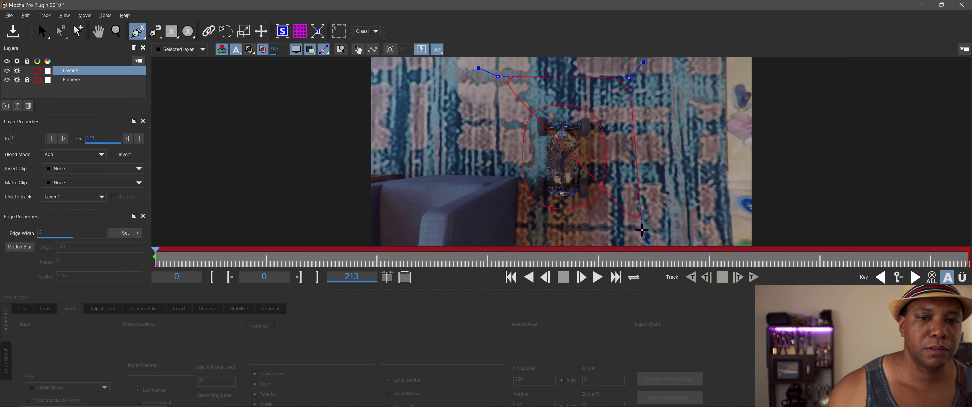
pyautogui.click(642, 243)
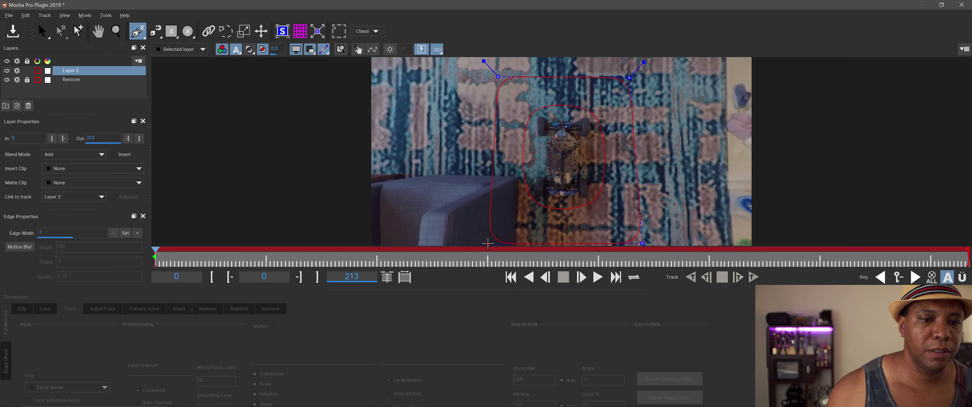
pyautogui.rightClick(488, 243)
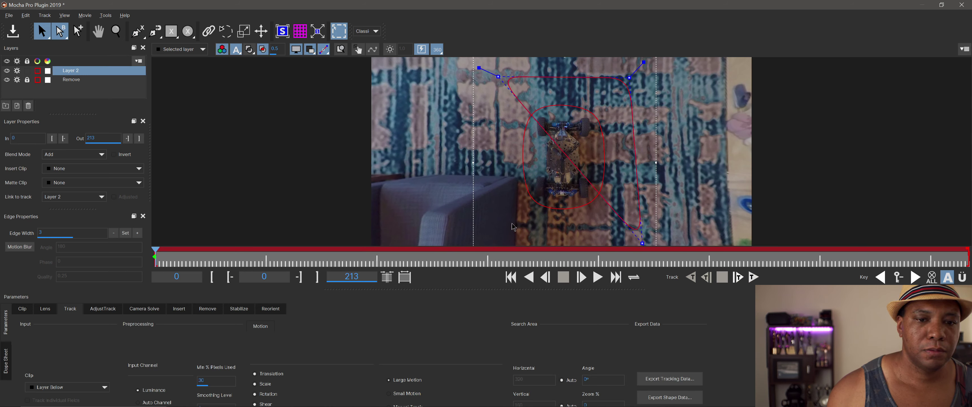
pyautogui.hotkey('ctrl', 'z')
pyautogui.click(491, 233)
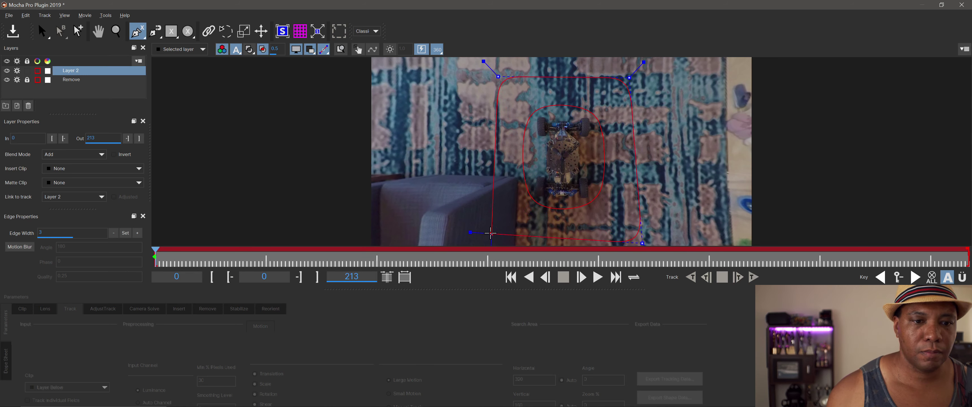
pyautogui.rightClick(491, 233)
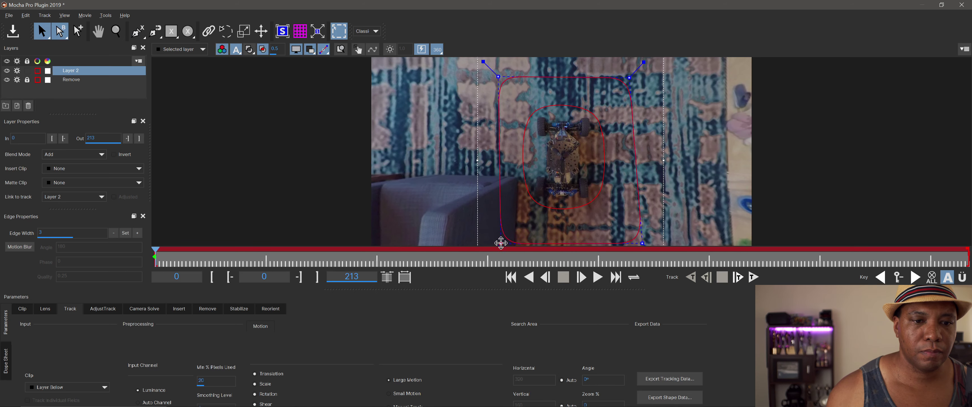
# Widen the new shape by moving its top and bottom-left corners outward.
pyautogui.moveTo(629, 77); pyautogui.dragTo(641, 76)
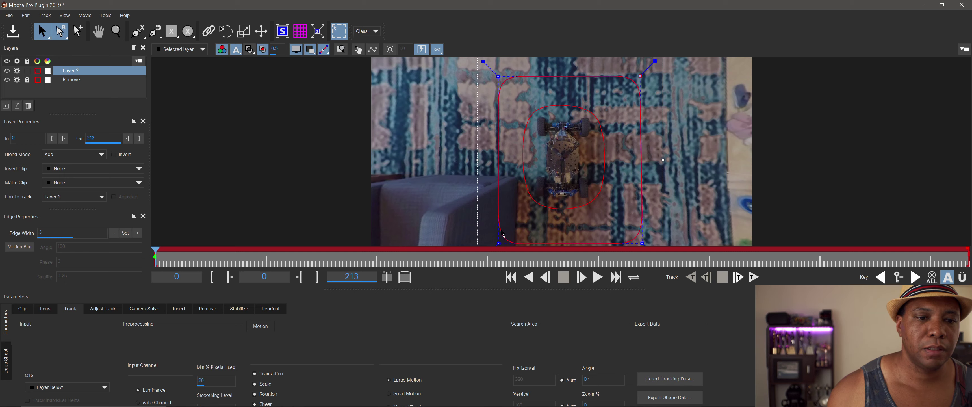
pyautogui.moveTo(498, 243); pyautogui.dragTo(495, 244)
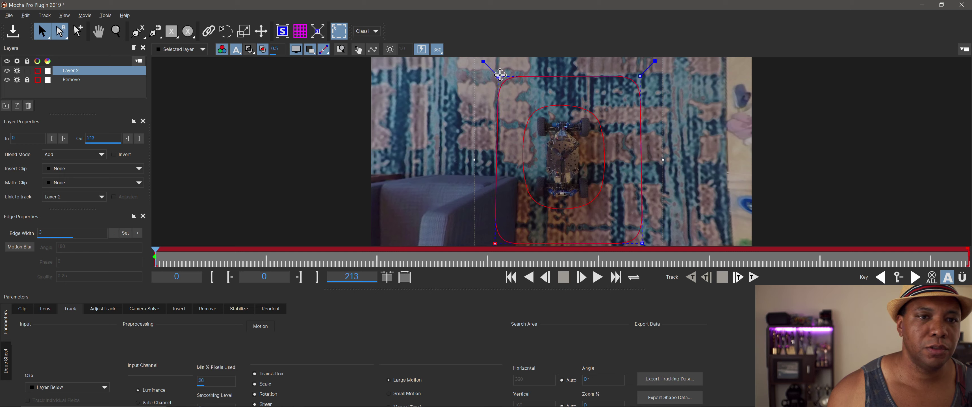
pyautogui.moveTo(498, 76); pyautogui.dragTo(491, 76)
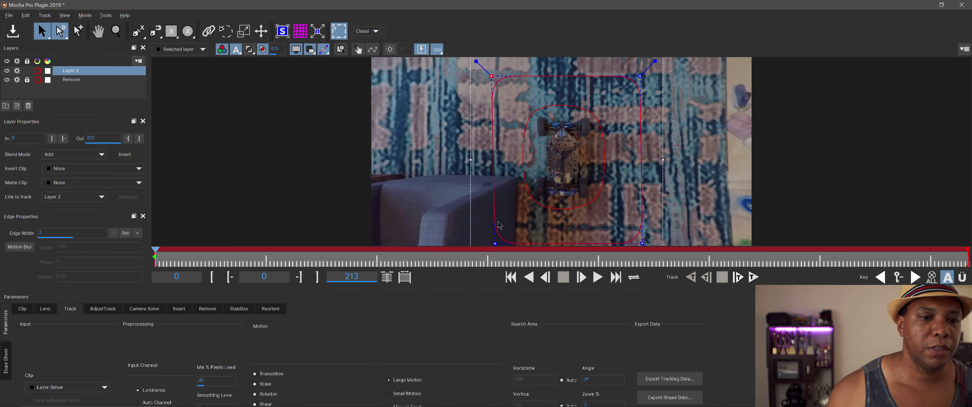
pyautogui.moveTo(495, 244); pyautogui.dragTo(492, 243)
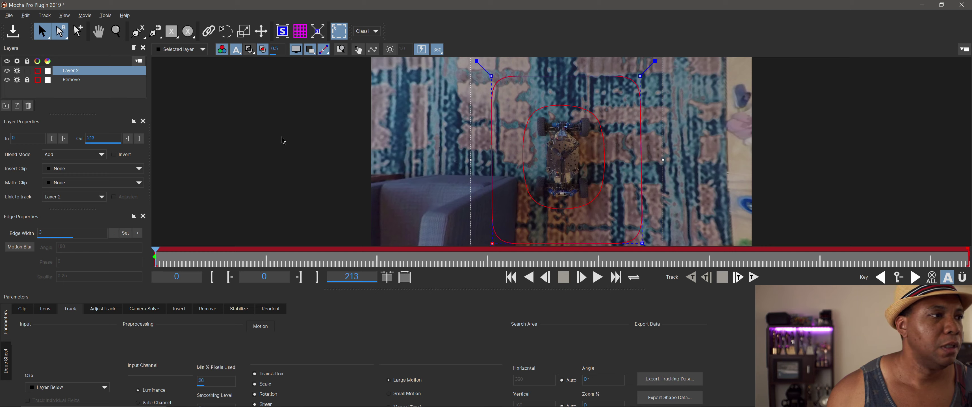
# Start renaming Layer 2 to TRACKING LAYER.
pyautogui.click(76, 71)
pyautogui.doubleClick(73, 71)
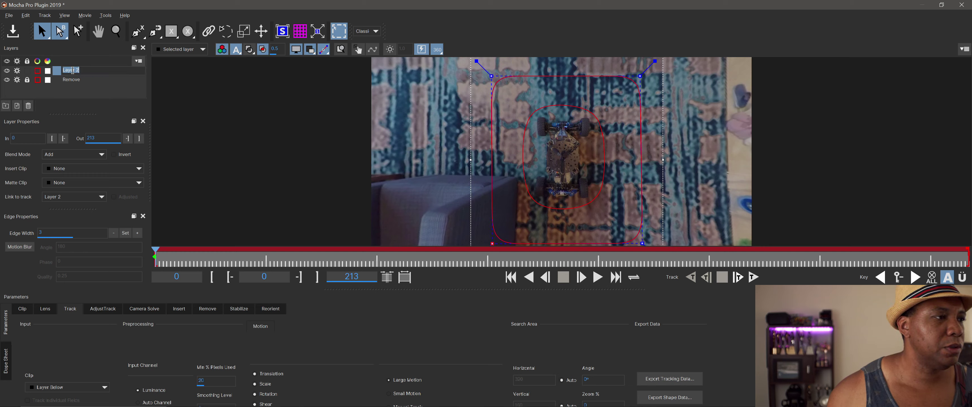
pyautogui.write('TRACKING LAYER')
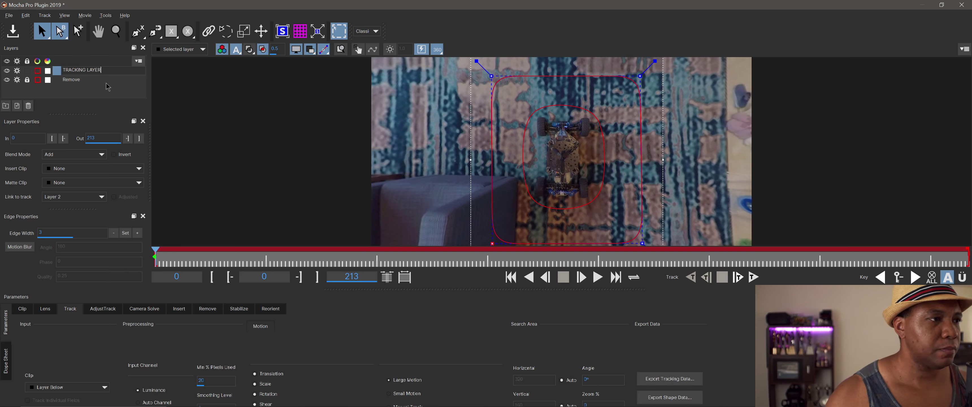
# Confirm the TRACKING LAYER name, move it below Remove, and set Link to track to None.
pyautogui.press('Return')
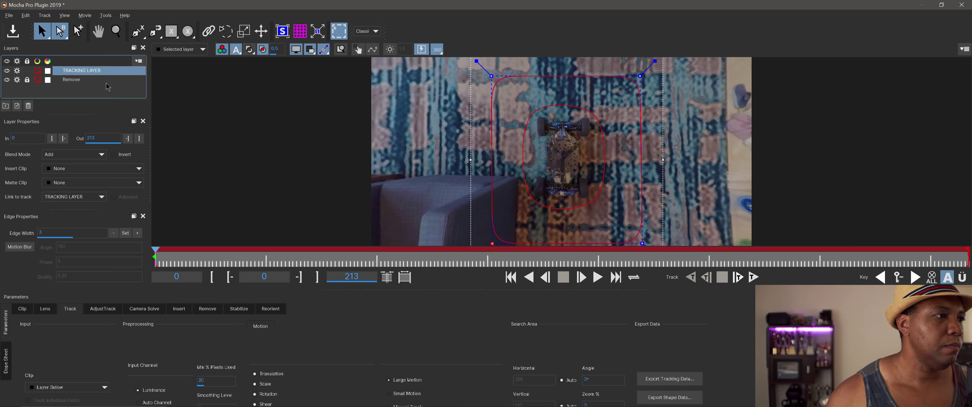
pyautogui.moveTo(78, 73); pyautogui.dragTo(79, 86)
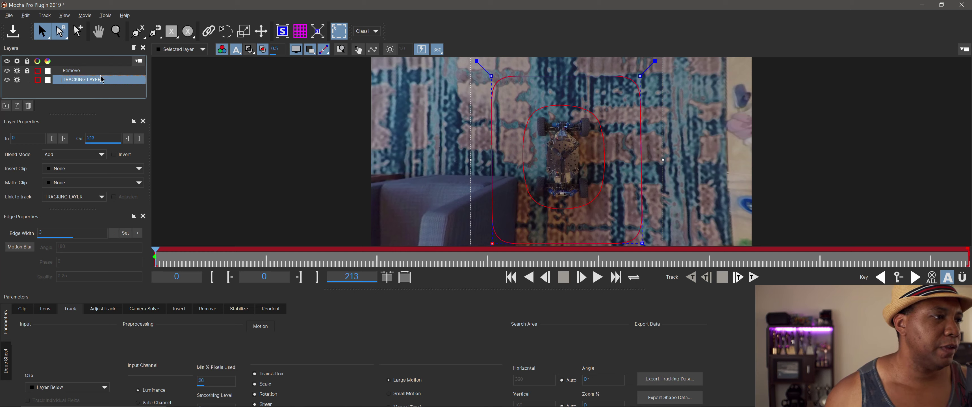
pyautogui.click(73, 72)
pyautogui.click(87, 83)
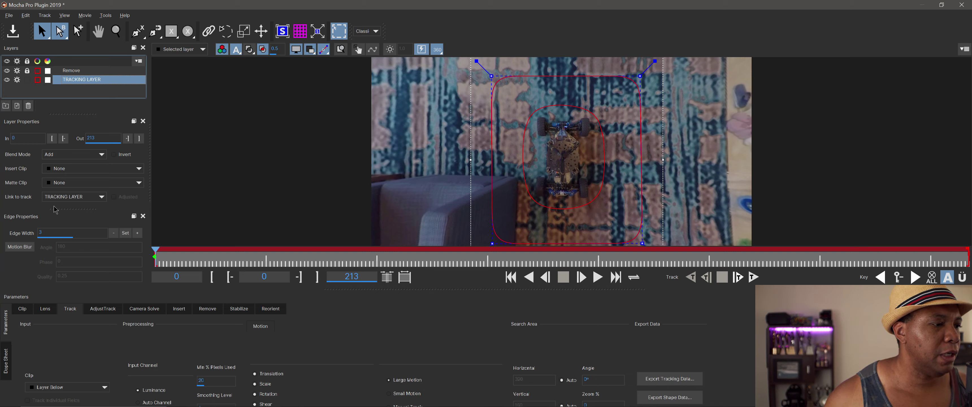
pyautogui.click(45, 197)
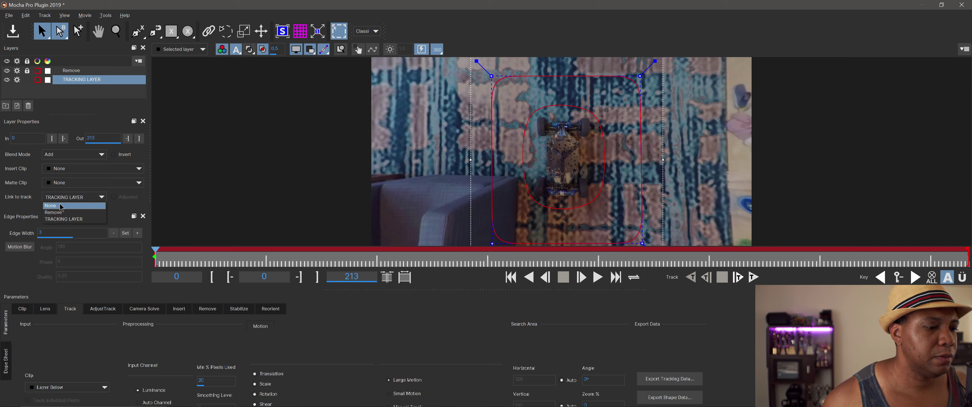
pyautogui.click(62, 206)
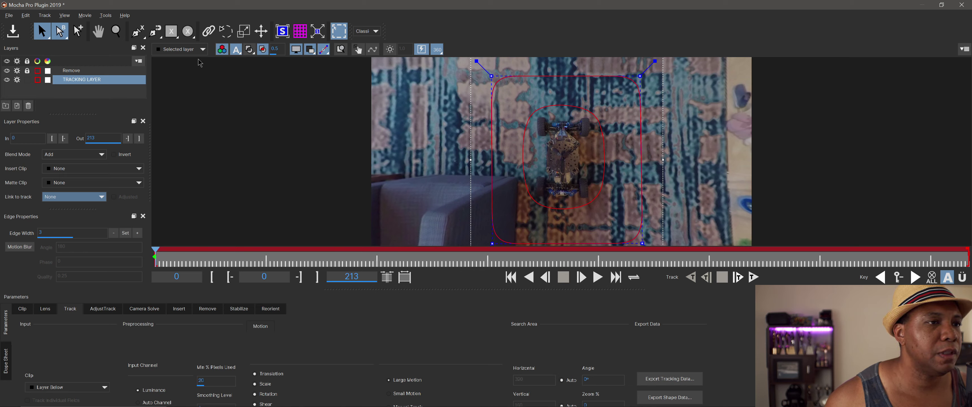
# Show the planar grid and surface, switch to the Essentials workspace, and zoom to fit.
pyautogui.click(303, 34)
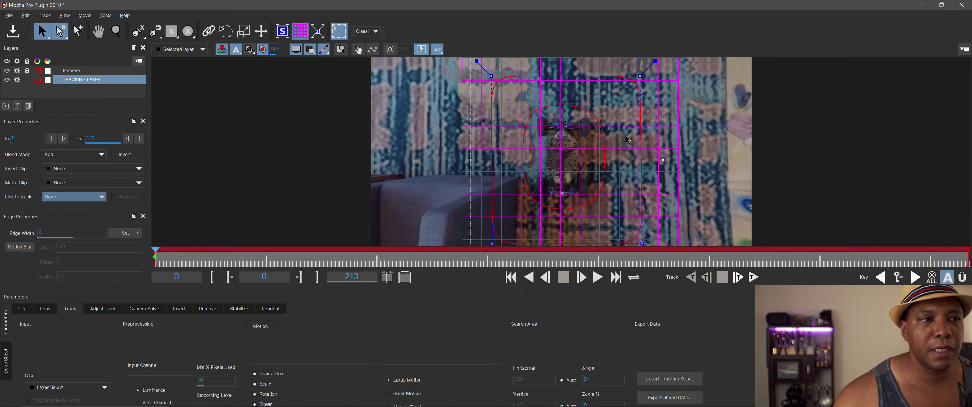
pyautogui.click(283, 31)
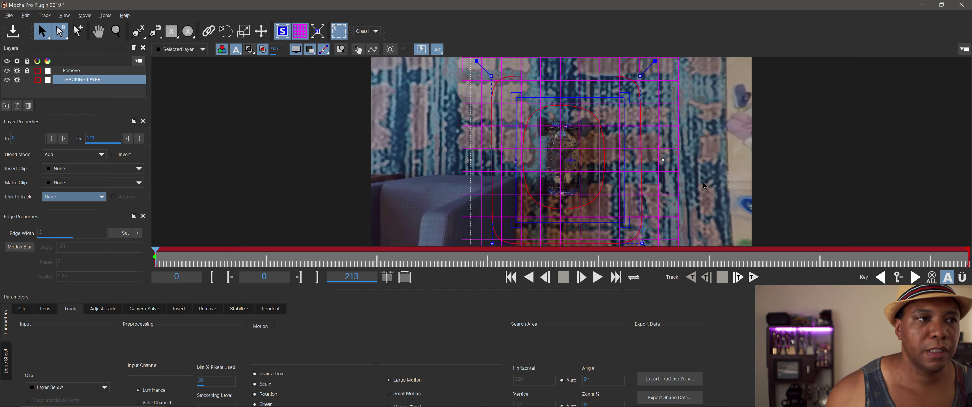
pyautogui.click(368, 33)
pyautogui.click(367, 40)
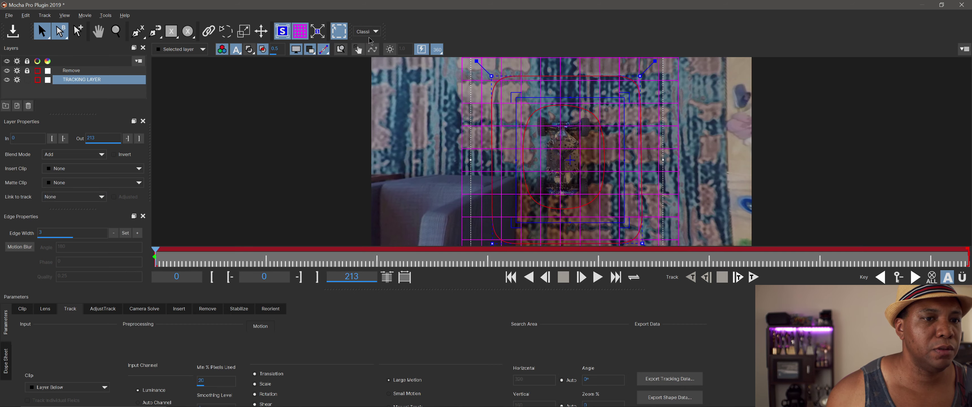
pyautogui.click(62, 17)
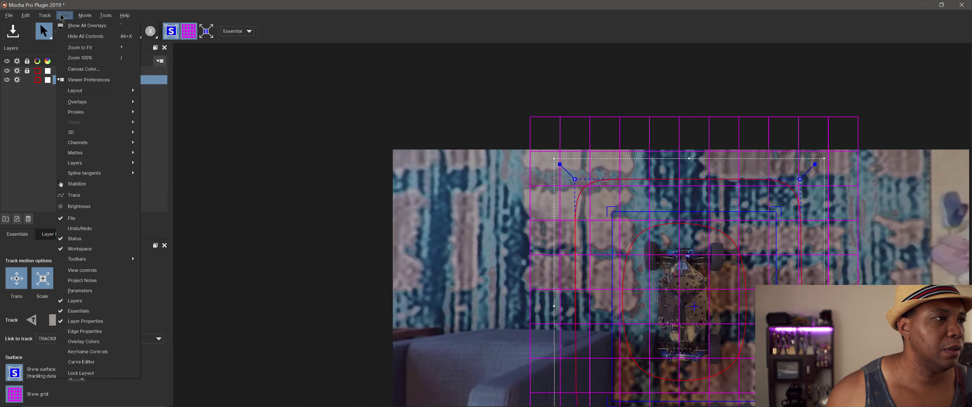
pyautogui.click(81, 48)
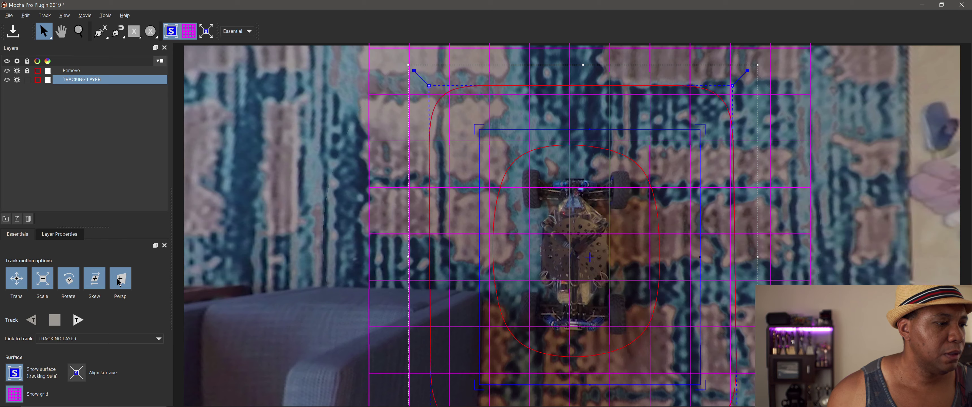
# Look at the layer properties and essentials panels, return to Classic, and zoom to fit.
pyautogui.click(61, 235)
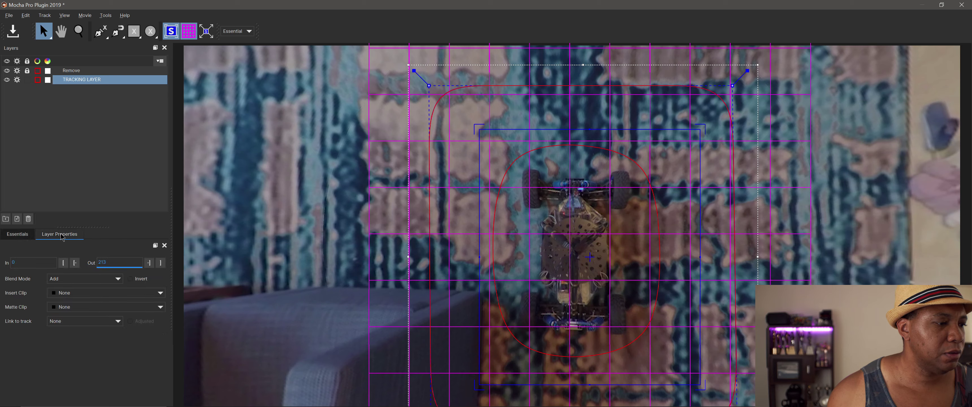
pyautogui.click(18, 234)
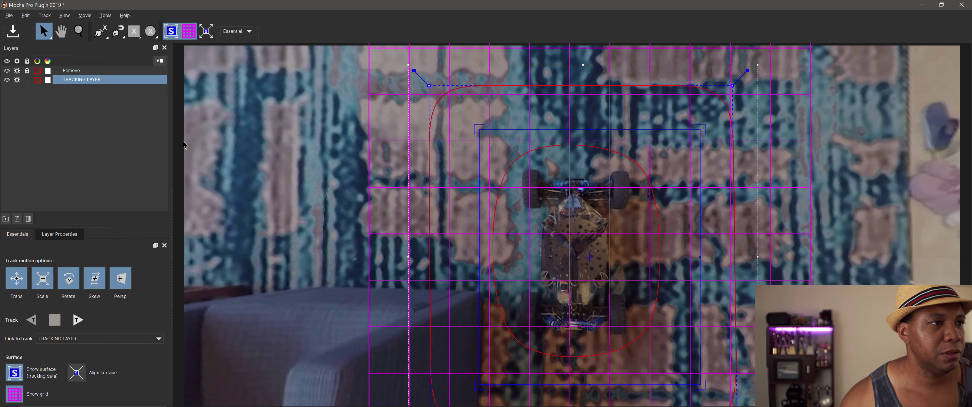
pyautogui.click(247, 31)
pyautogui.click(242, 45)
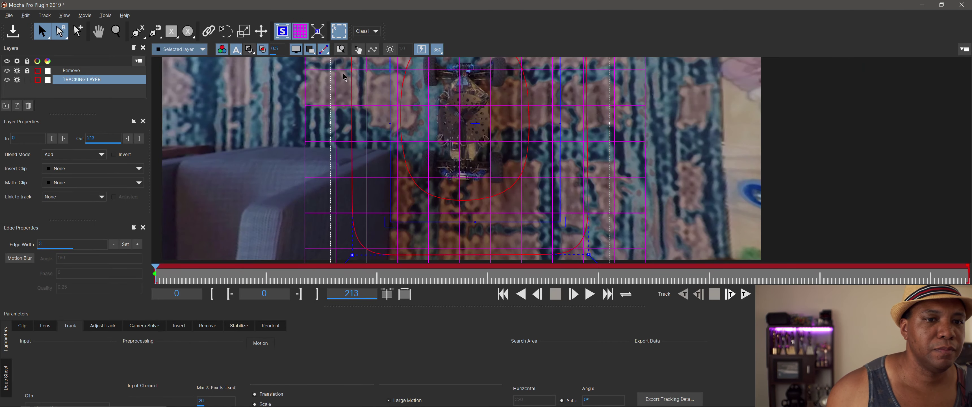
pyautogui.click(65, 16)
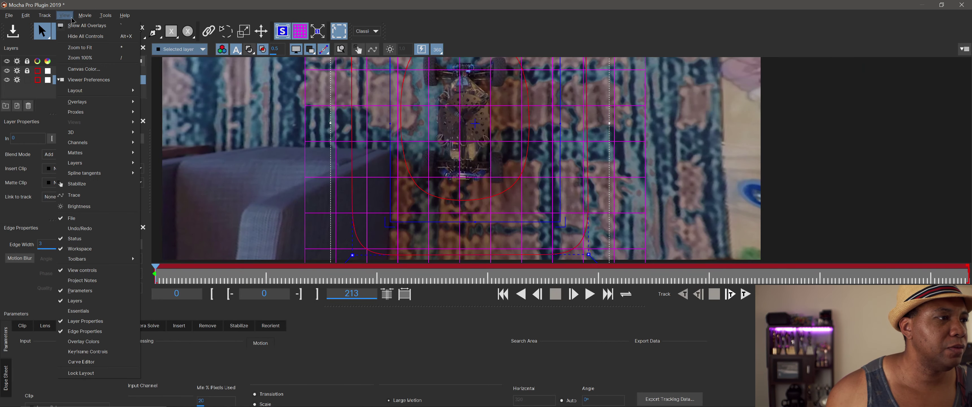
pyautogui.click(85, 49)
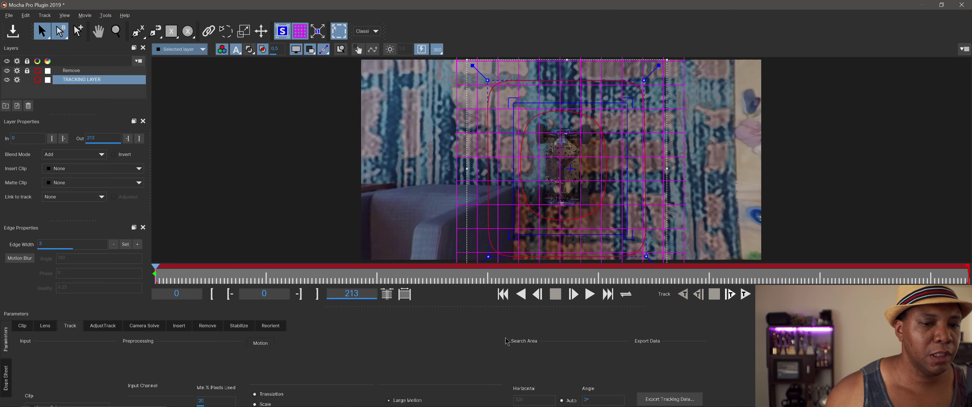
# Track TRACKING LAYER forward to frame 213, then scrub back to frame 111 to check it.
pyautogui.click(747, 295)
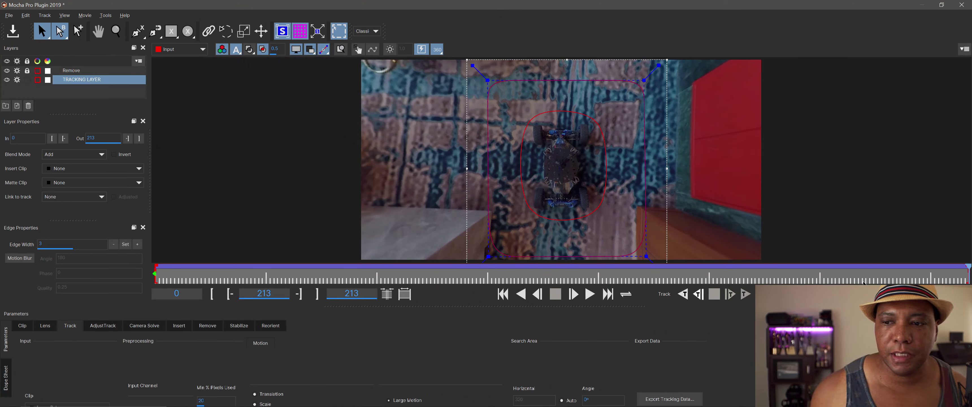
pyautogui.moveTo(961, 281); pyautogui.dragTo(2, 285)
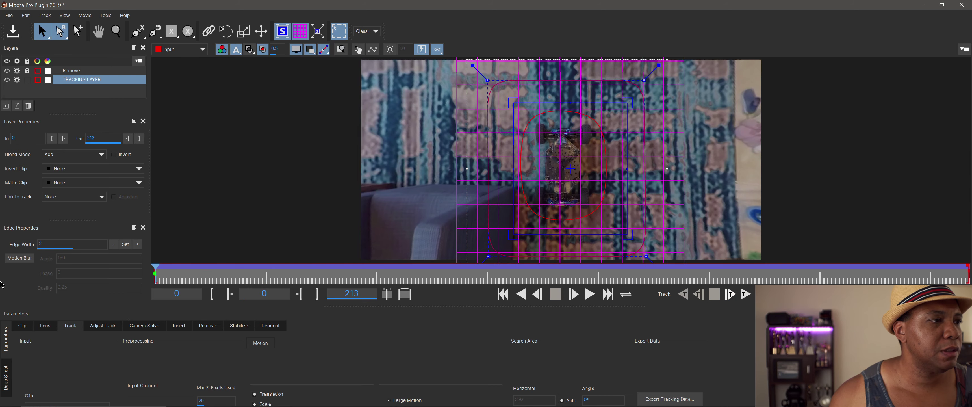
# Unlock and select the Remove layer, disable tracking on both layers, and open the Remove module.
pyautogui.click(27, 71)
pyautogui.click(72, 70)
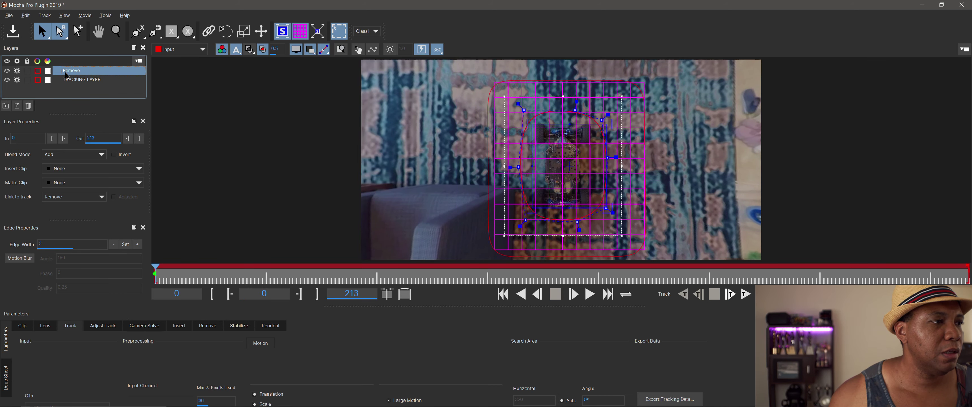
pyautogui.moveTo(17, 71); pyautogui.dragTo(17, 80)
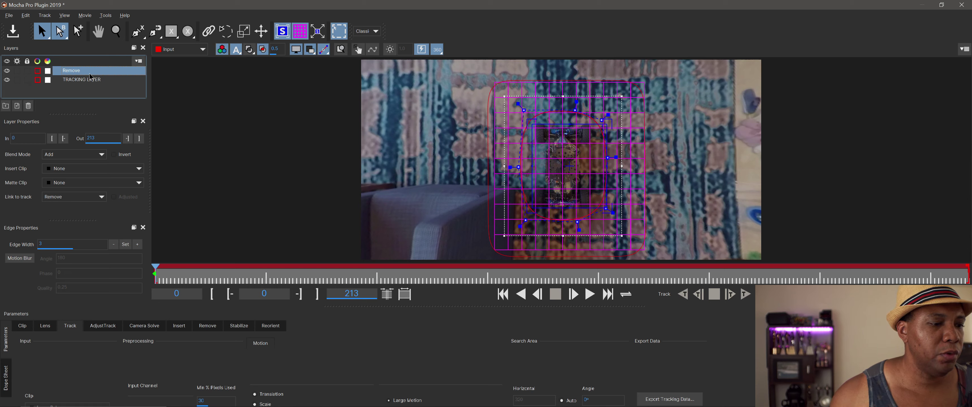
pyautogui.click(207, 327)
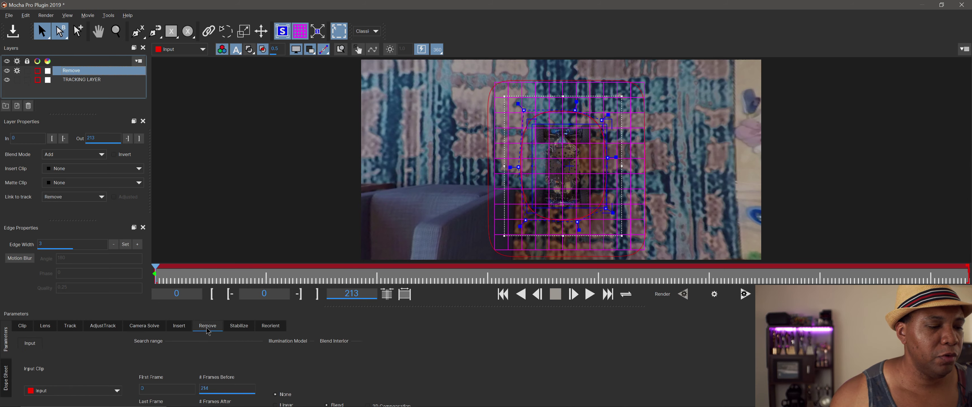
# Save the Mocha project and exit back to After Effects.
pyautogui.click(13, 31)
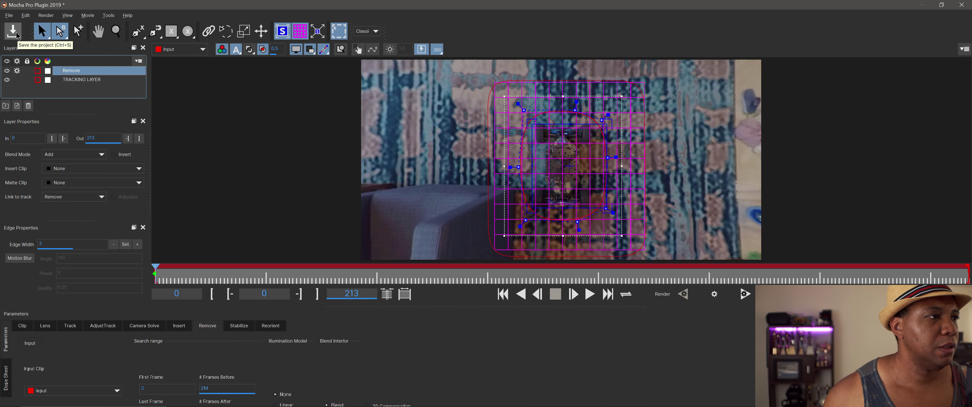
pyautogui.click(7, 15)
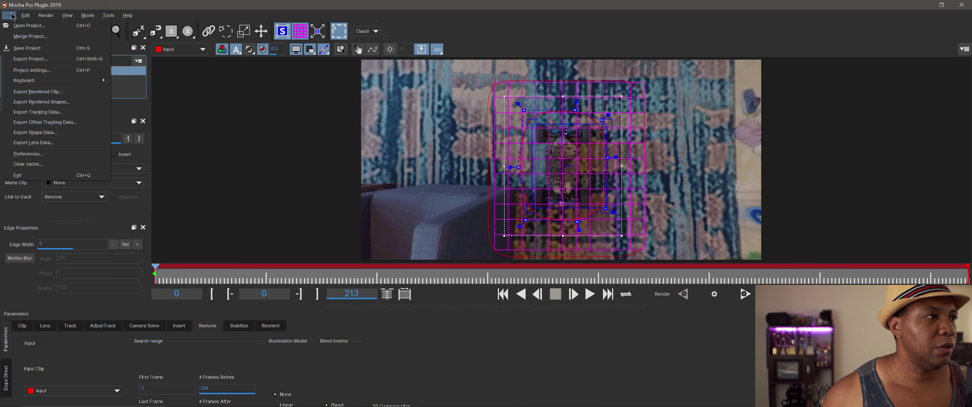
pyautogui.click(24, 176)
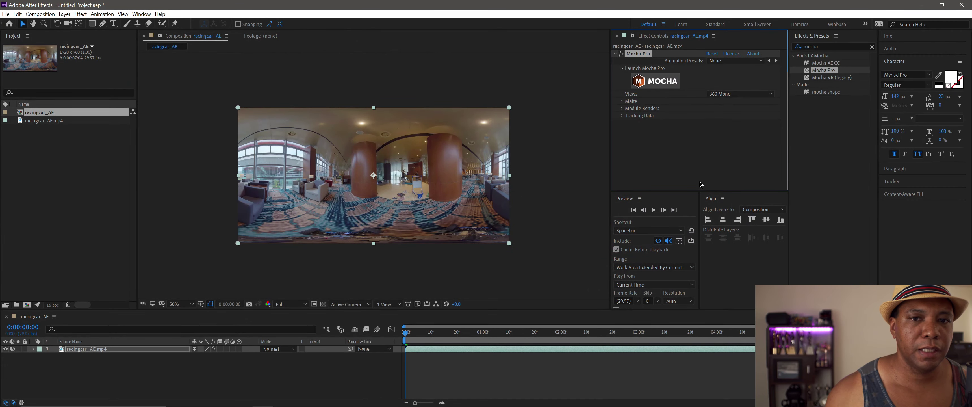
# Set the Mocha Pro effect's Module Renders module to Remove.
pyautogui.click(622, 108)
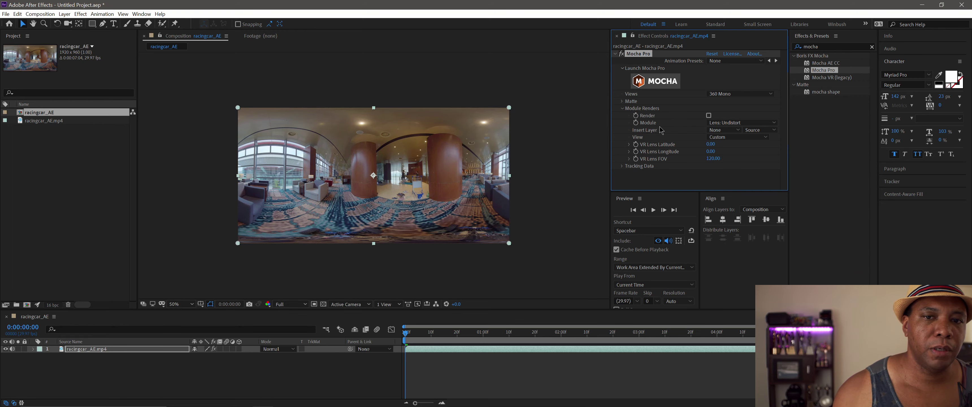
pyautogui.click(738, 122)
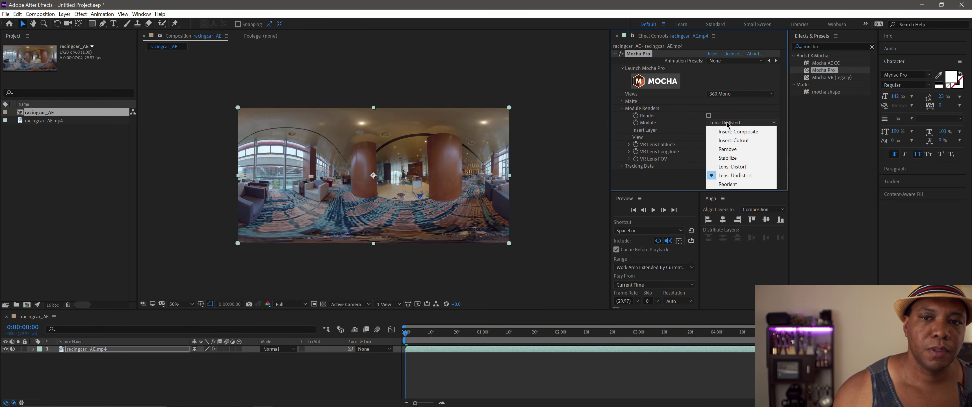
pyautogui.click(736, 150)
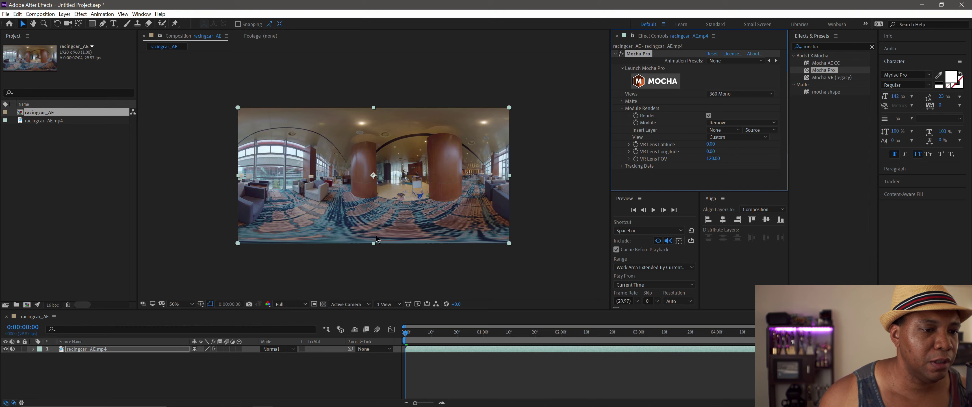
# Zoom the composition to 100%, move to 0:00:02:16, and play back the removal preview.
pyautogui.press('/')
pyautogui.press('h')
pyautogui.moveTo(367, 178); pyautogui.dragTo(455, 180)
pyautogui.press('v')
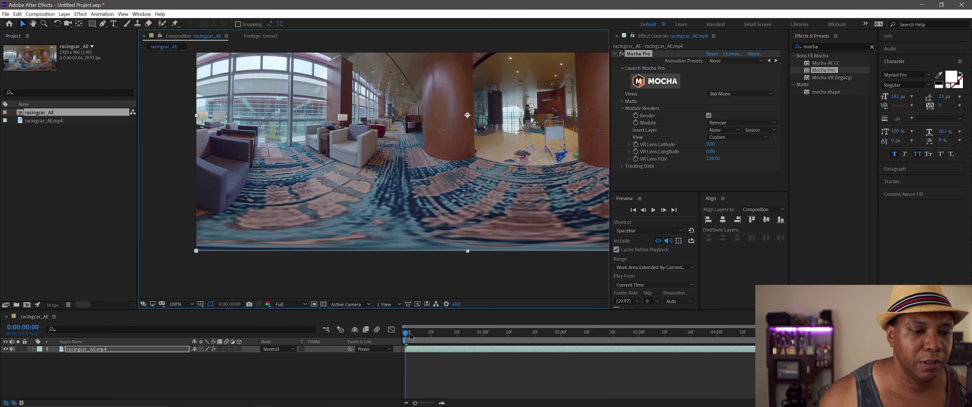
pyautogui.moveTo(412, 337); pyautogui.dragTo(604, 341)
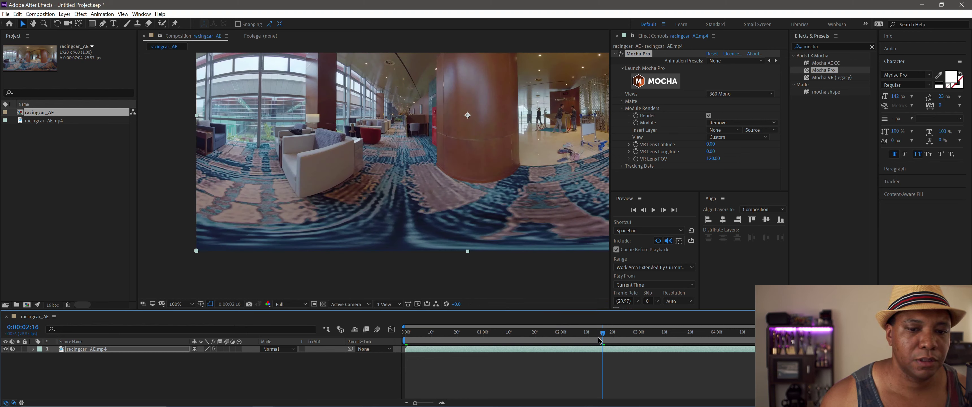
pyautogui.press('space')
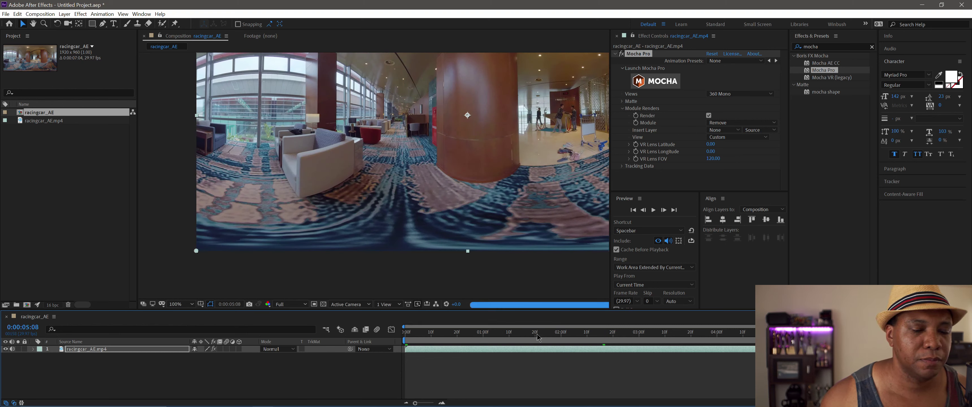
pyautogui.click(434, 335)
pyautogui.press('Home')
# Fit the composition at 50% and switch the immersive preview to 360 Monoscopic.
pyautogui.press(',')
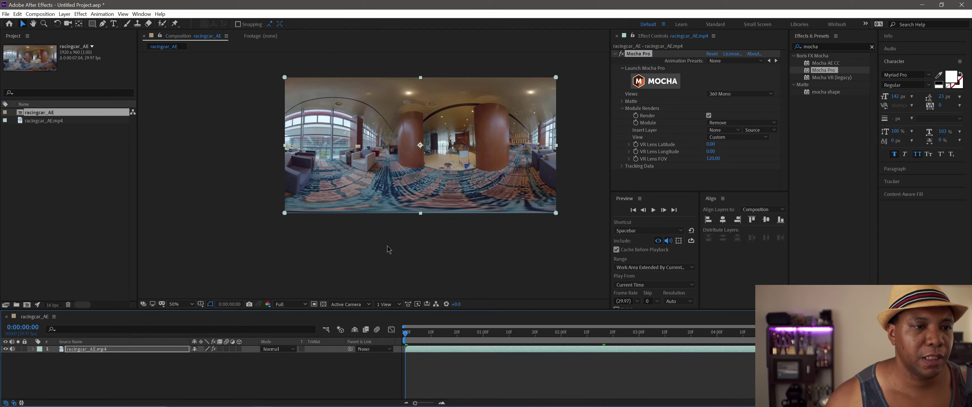
pyautogui.moveTo(449, 169); pyautogui.dragTo(402, 194)
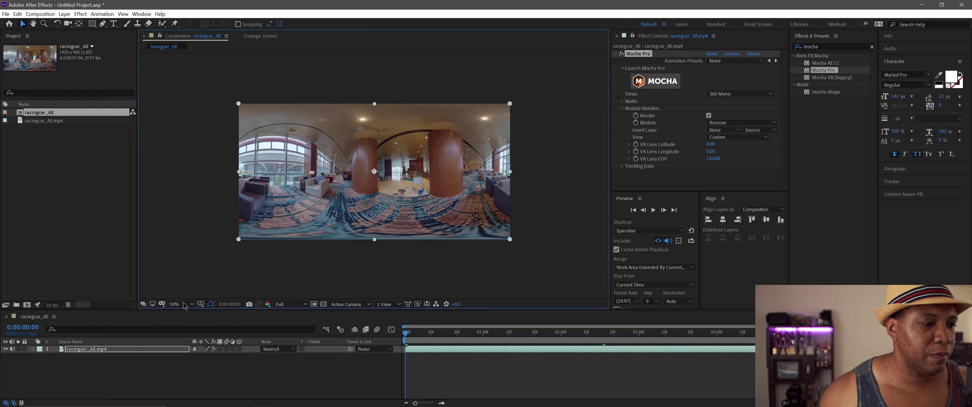
pyautogui.click(162, 305)
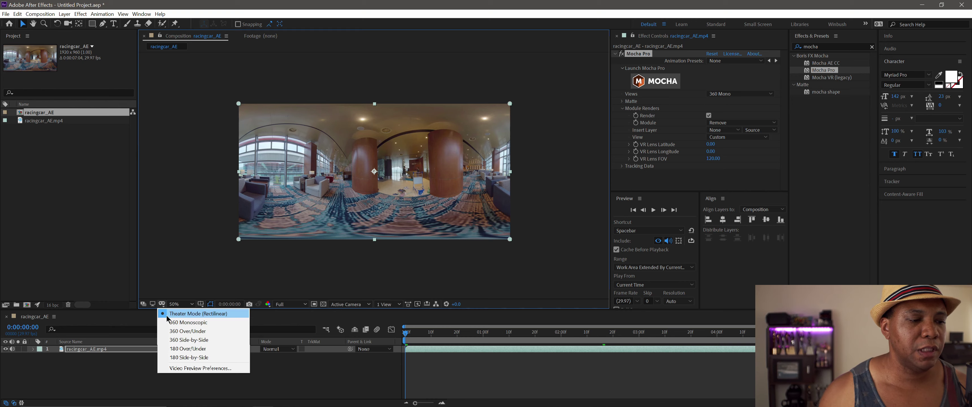
pyautogui.click(201, 322)
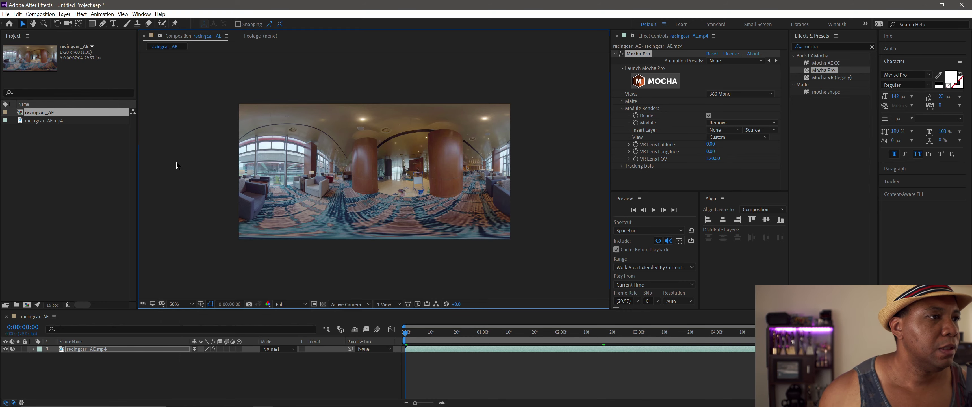
pyautogui.click(142, 14)
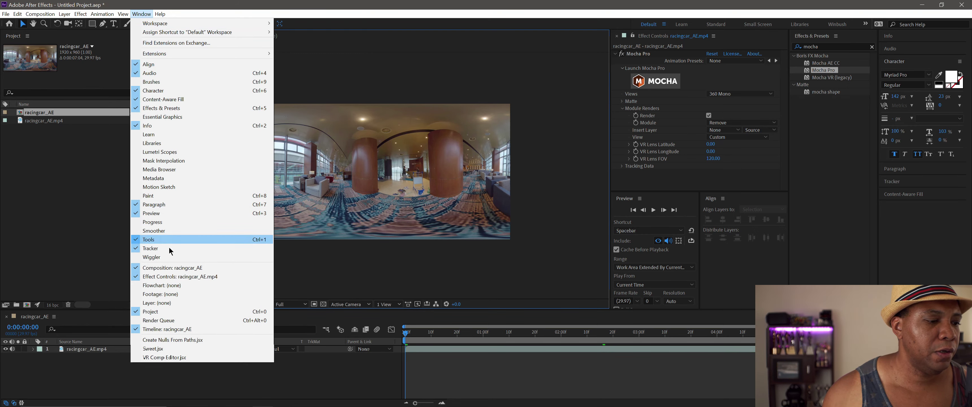
# Use VR Comp Editor.jsx to add a 1920 16/9 2D edit of racingcar_AE with a VR Master Camera.
pyautogui.click(177, 359)
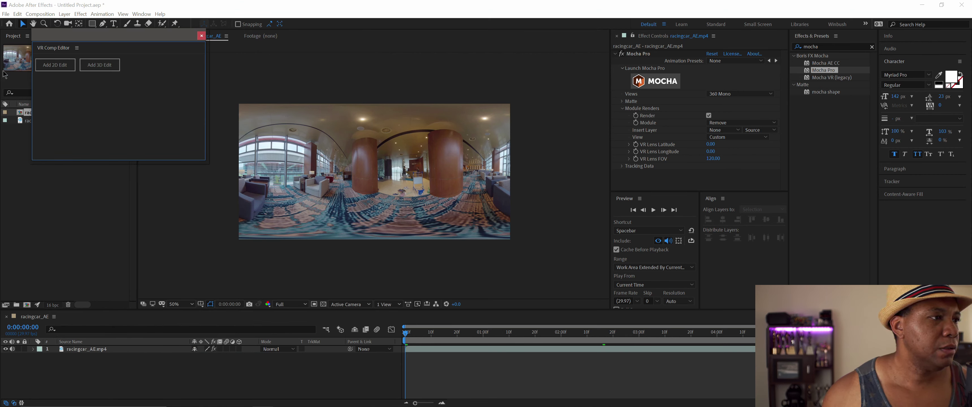
pyautogui.moveTo(108, 45); pyautogui.dragTo(112, 45)
pyautogui.click(60, 63)
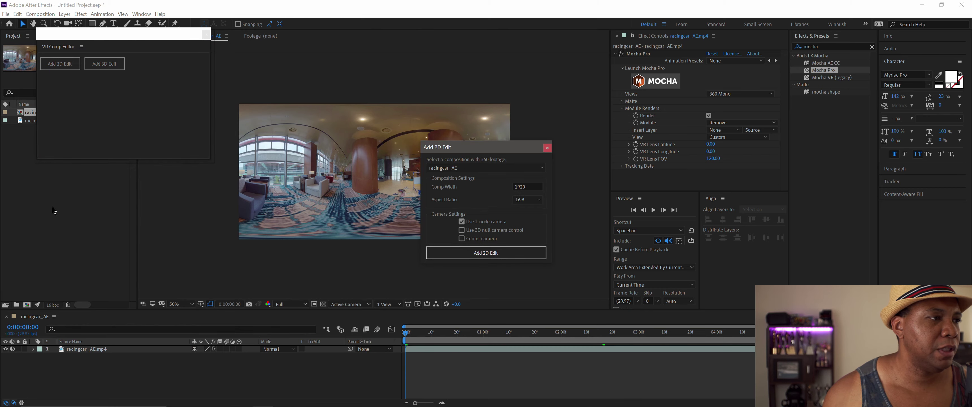
pyautogui.click(498, 252)
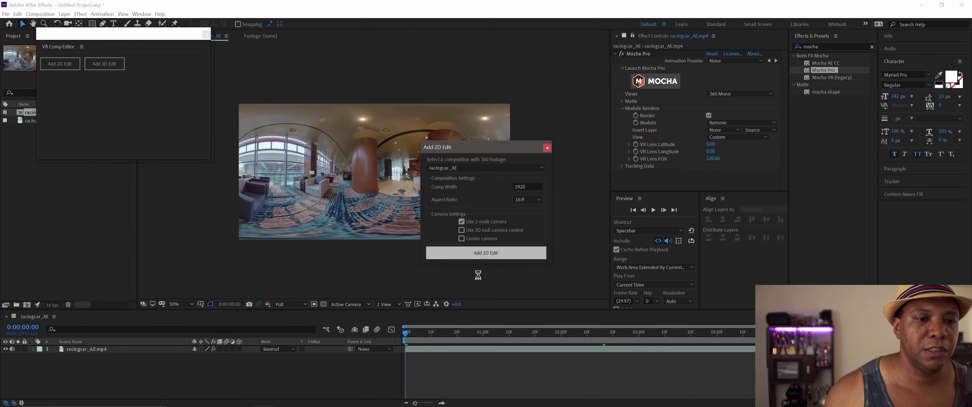
pyautogui.click(418, 216)
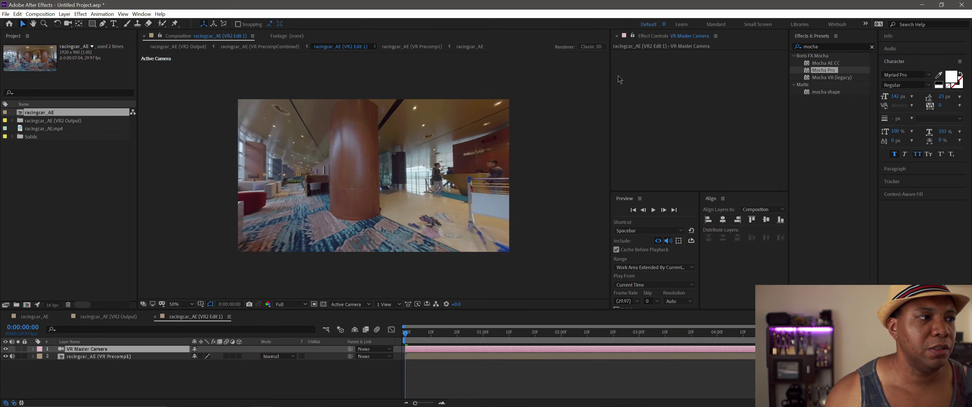
# Orbit the VR camera around the room and down to the carpet at 0:00:02:27.
pyautogui.click(70, 23)
pyautogui.moveTo(300, 181); pyautogui.dragTo(405, 204)
pyautogui.moveTo(424, 339); pyautogui.dragTo(632, 340)
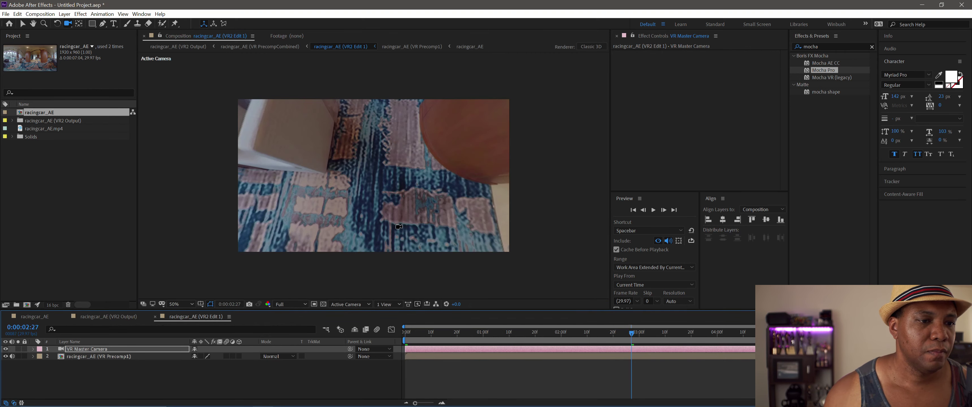
pyautogui.moveTo(387, 221); pyautogui.dragTo(382, 209)
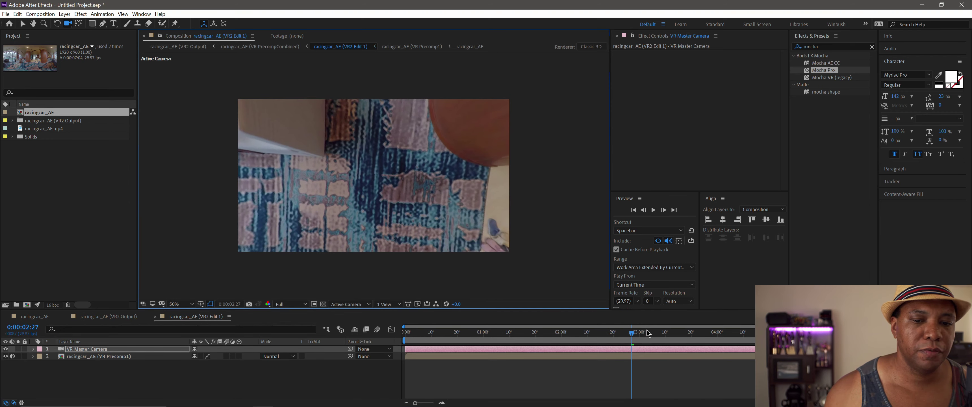
# At 0:00:05:21, tilt the camera over the carpet, then level it on the lounge and red cabinet.
pyautogui.moveTo(632, 332); pyautogui.dragTo(852, 332)
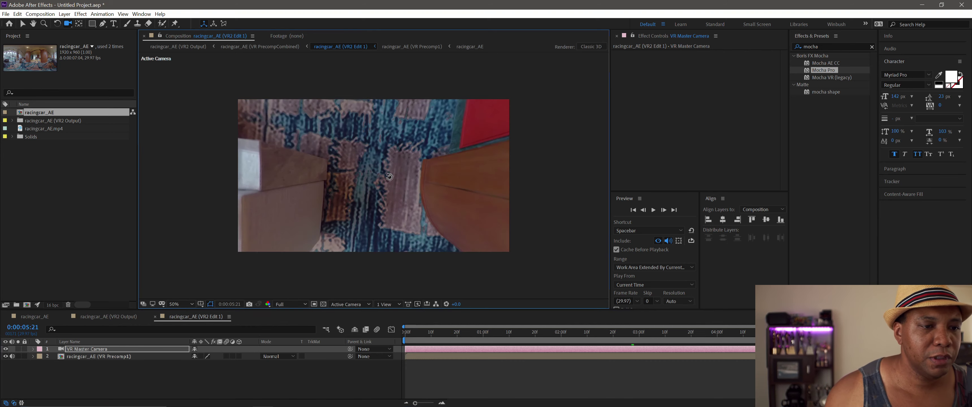
pyautogui.moveTo(383, 222); pyautogui.dragTo(349, 181)
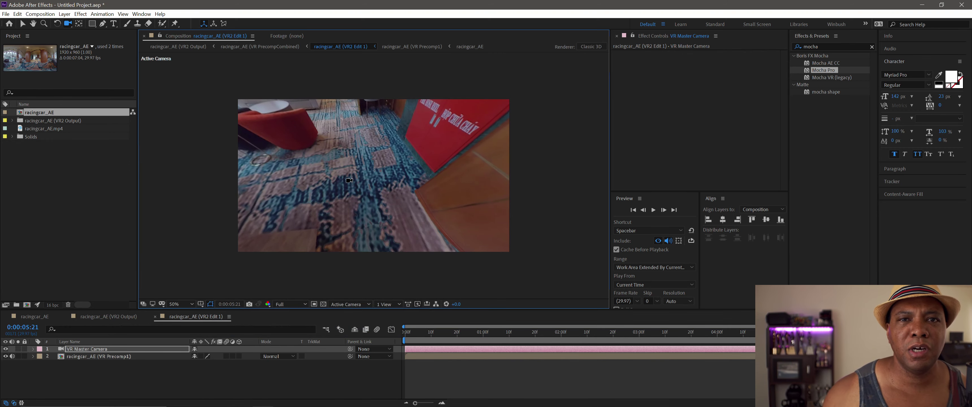
pyautogui.moveTo(353, 213); pyautogui.dragTo(372, 199)
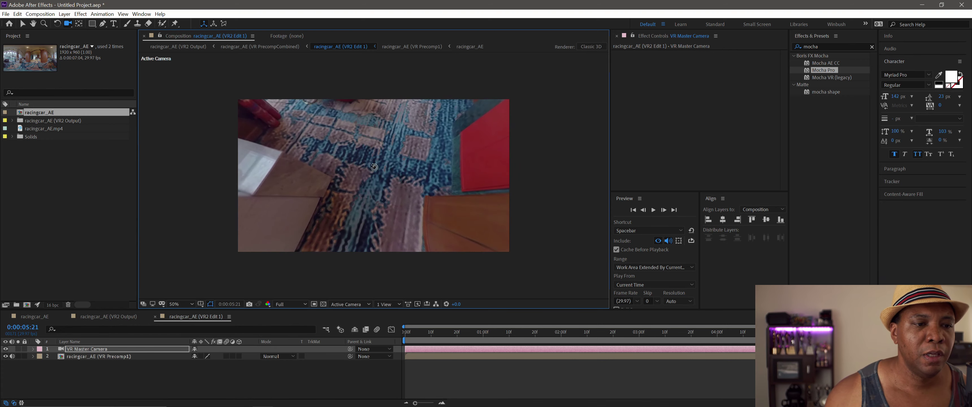
pyautogui.moveTo(375, 167); pyautogui.dragTo(369, 201)
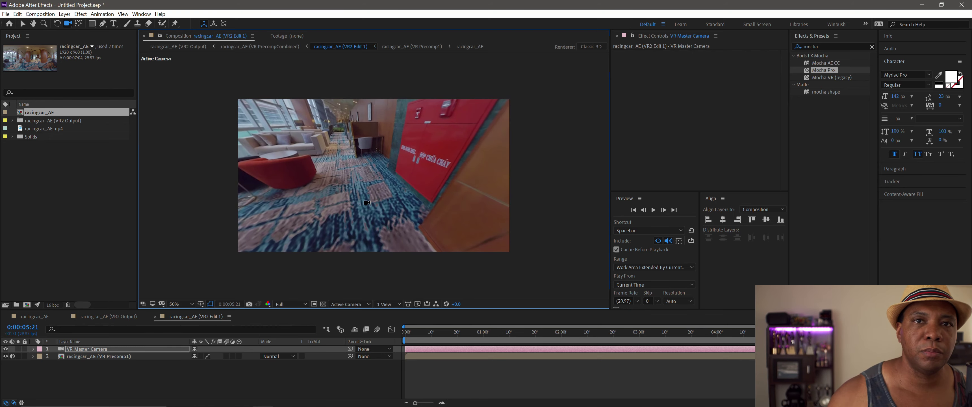